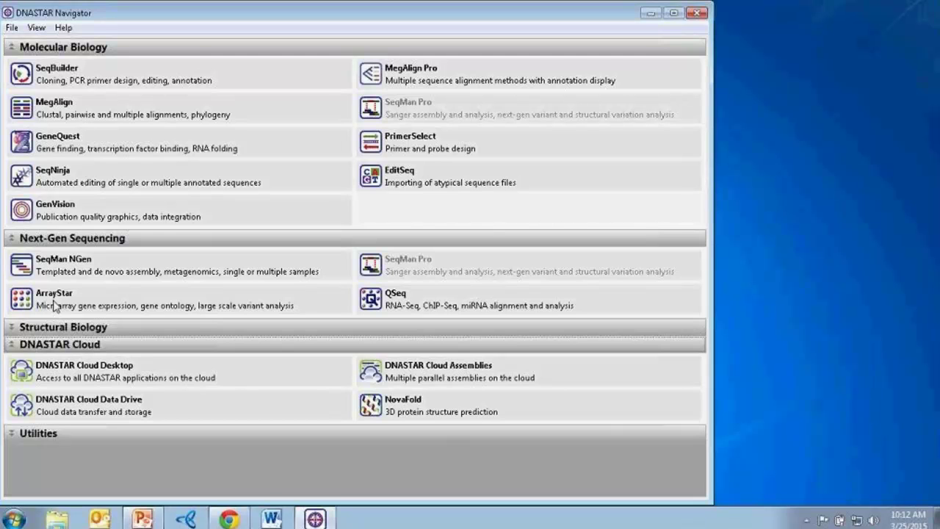
View the Navigator help contents and its topic search field, and close the help window.
mouse_move(55, 305)
click(73, 27)
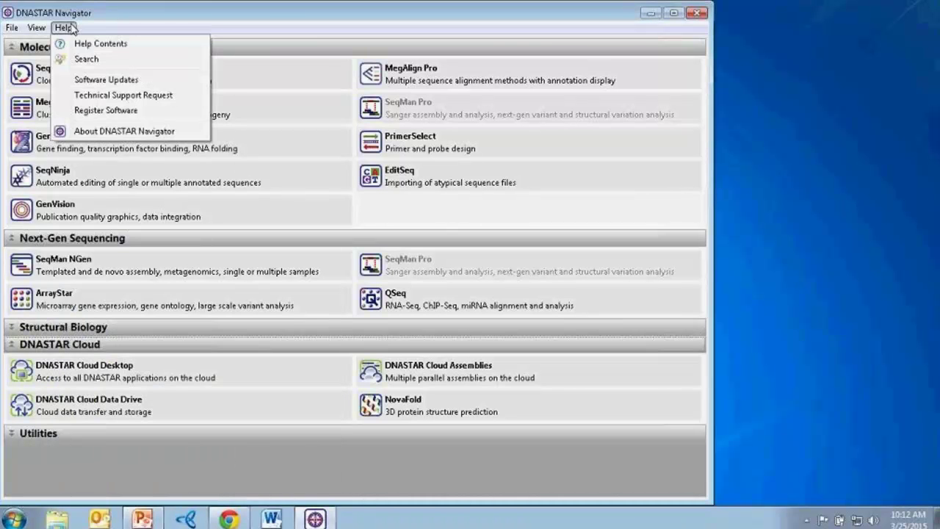
click(86, 43)
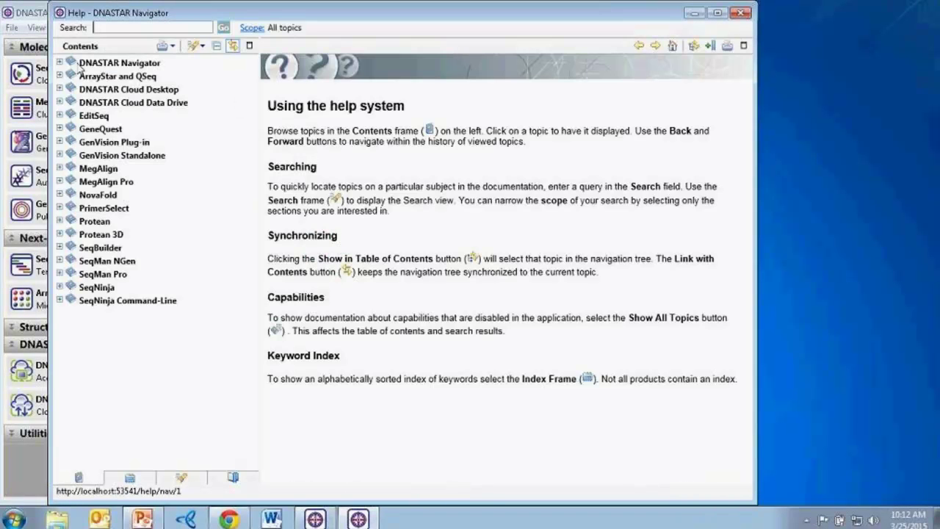
click(149, 28)
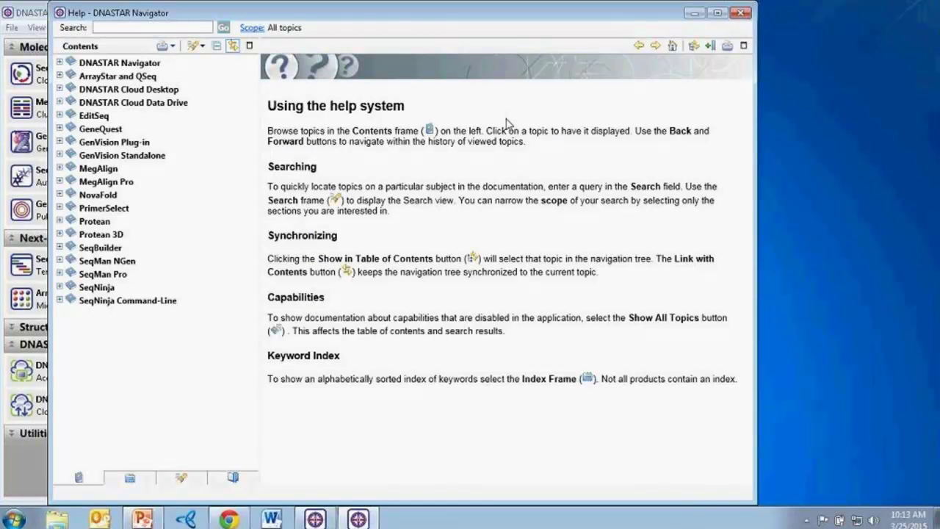
click(740, 12)
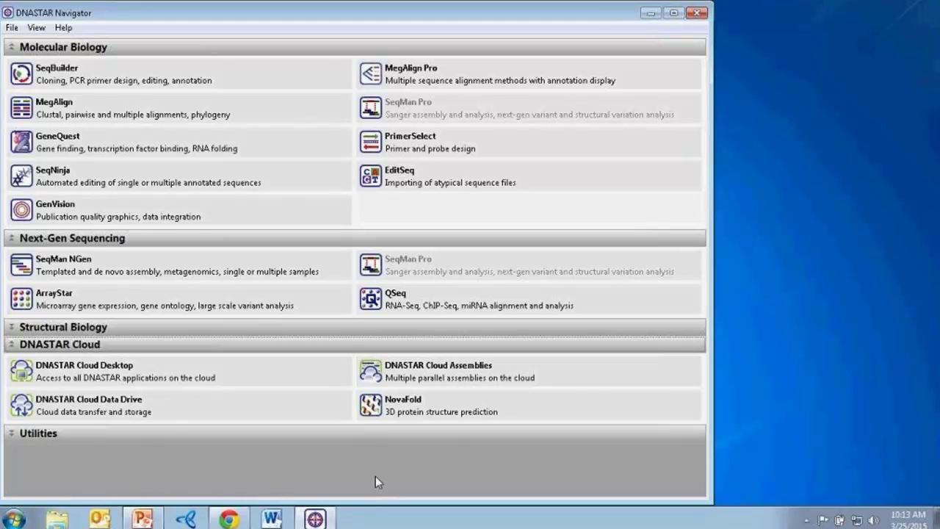
Launch DNASTAR Cloud Assemblies and log in to Assemblies on the Cloud with the saved account credentials.
click(404, 370)
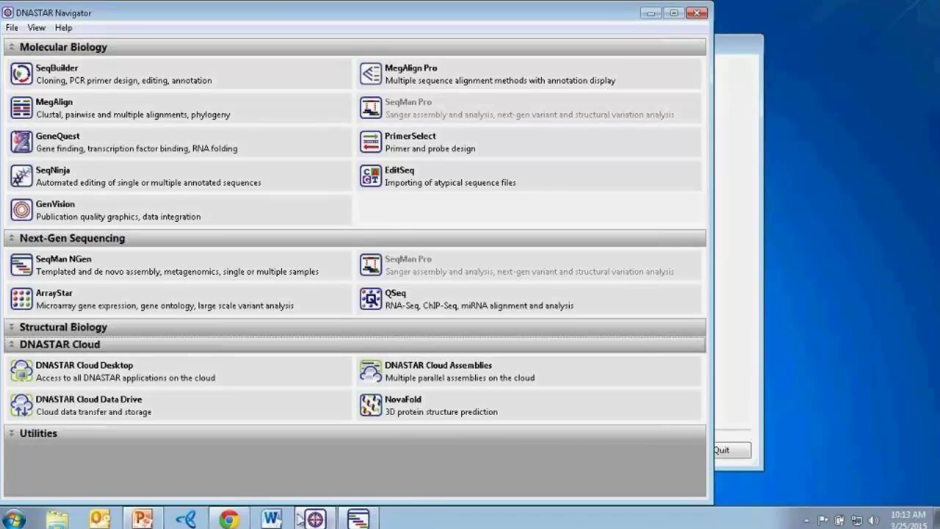
click(315, 519)
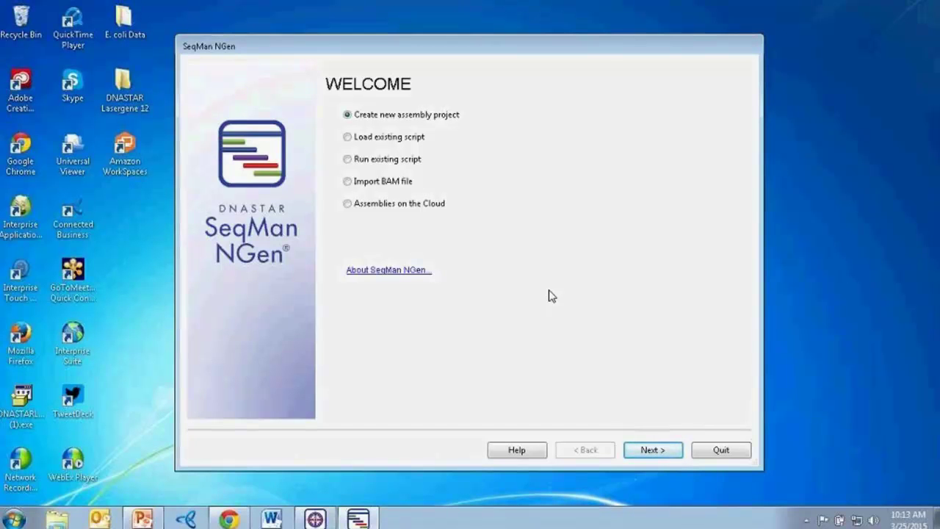
click(348, 206)
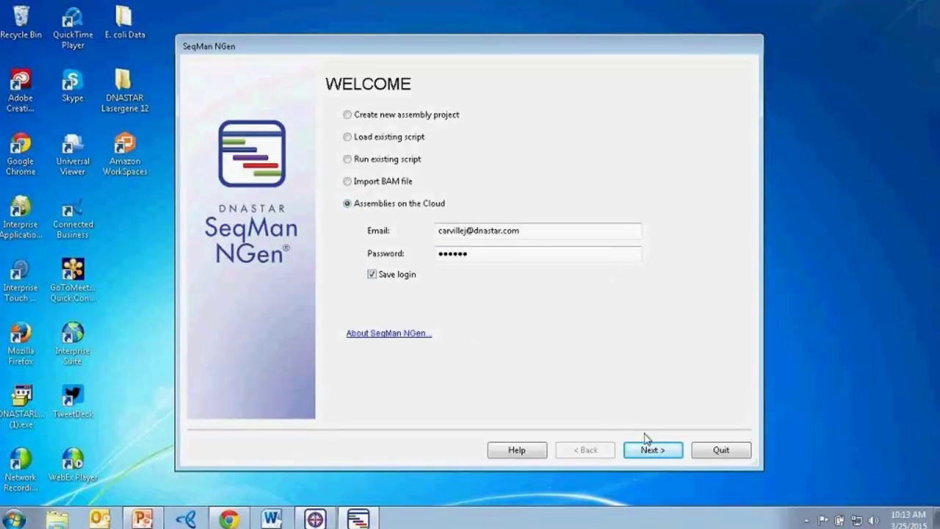
click(664, 453)
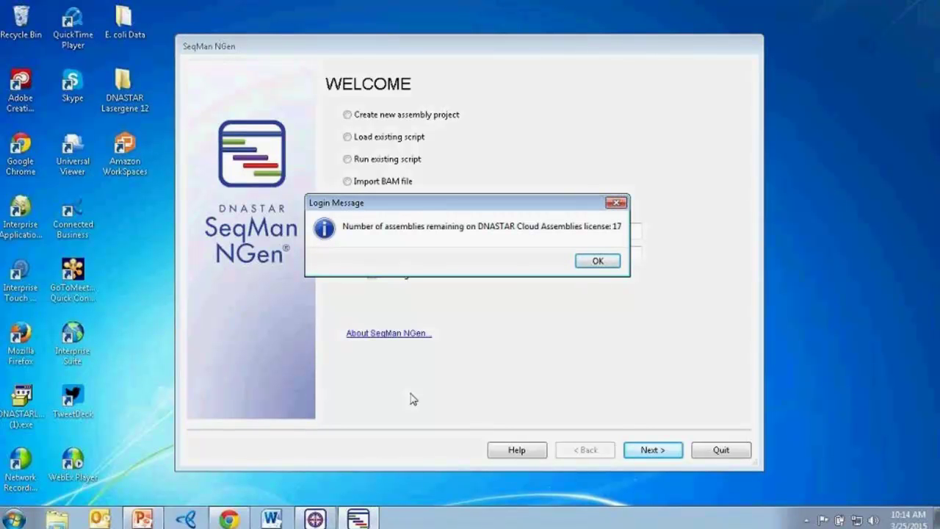
click(612, 263)
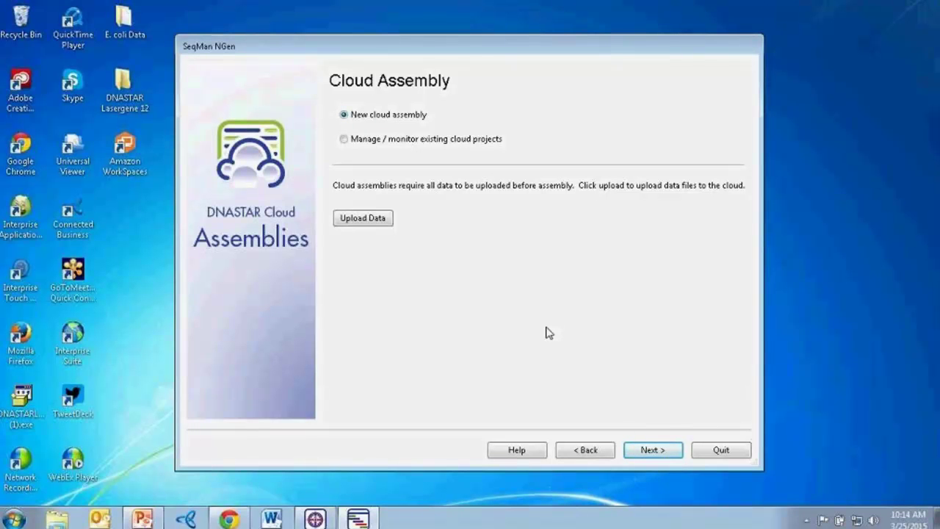
Open the cloud data drive for uploading and look at the files inside the SRX008044 folder.
click(363, 223)
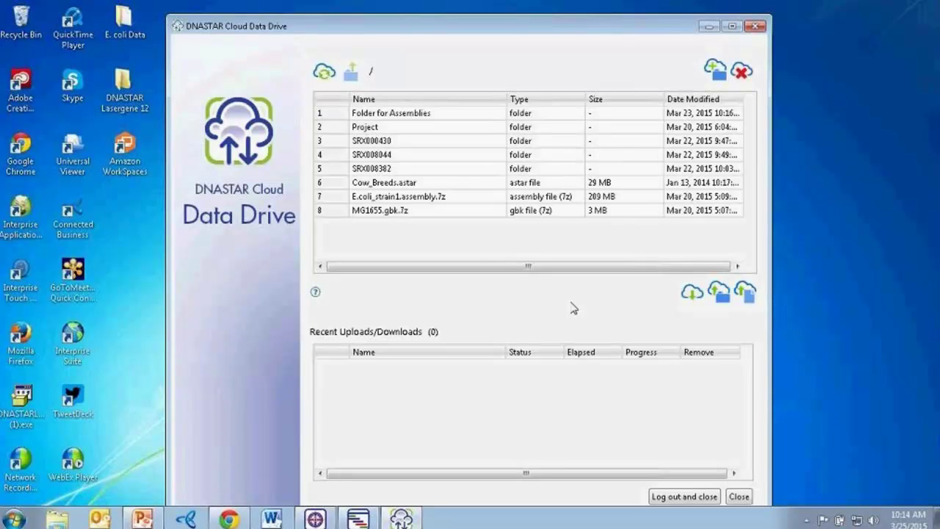
double_click(370, 156)
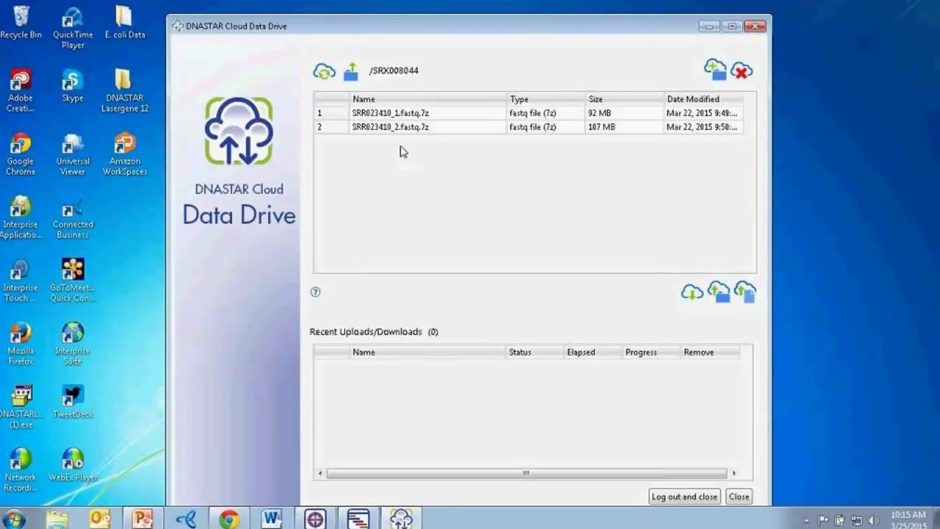
click(352, 73)
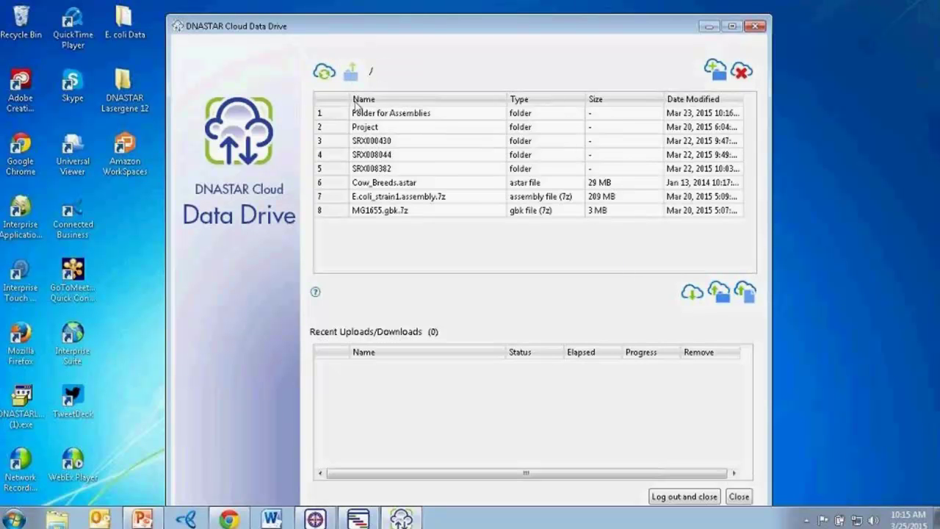
Create a folder named "Example Folder" at the root of the cloud data drive and close the drive.
click(714, 68)
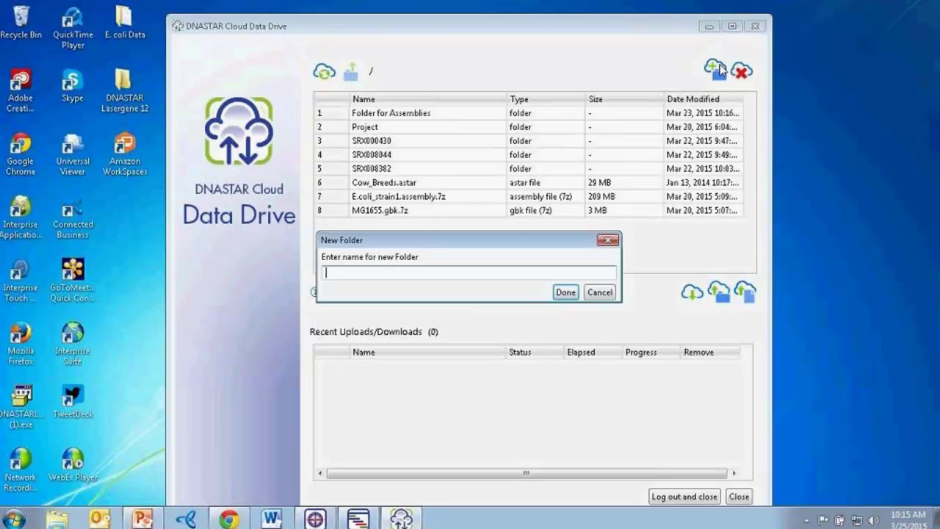
text(Example Folder)
click(564, 296)
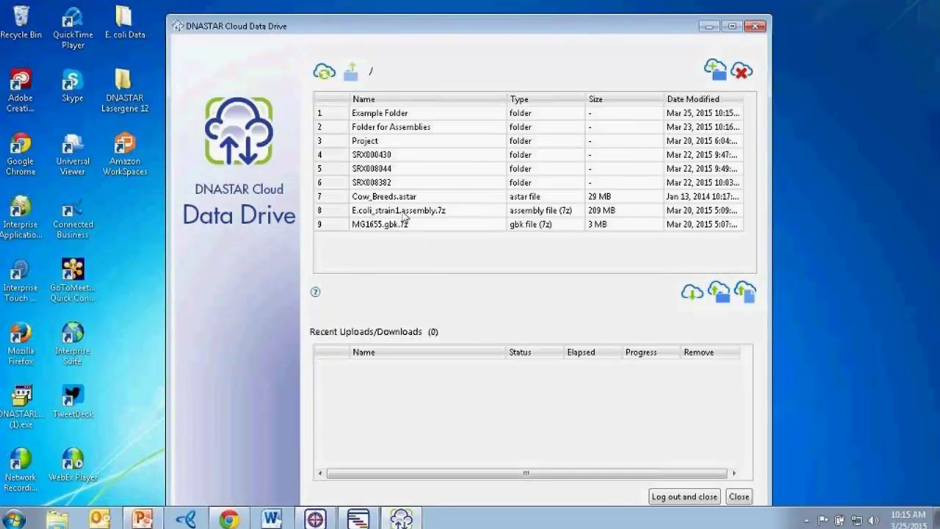
click(443, 213)
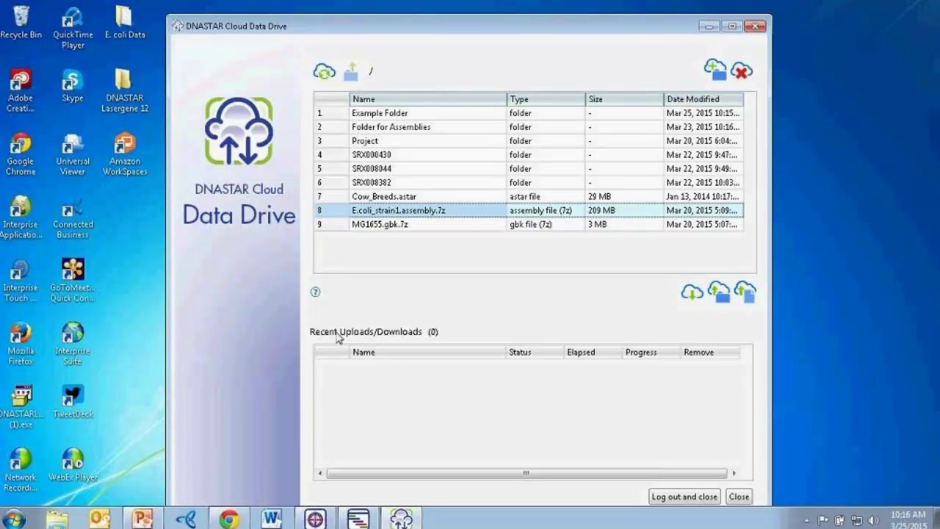
click(759, 28)
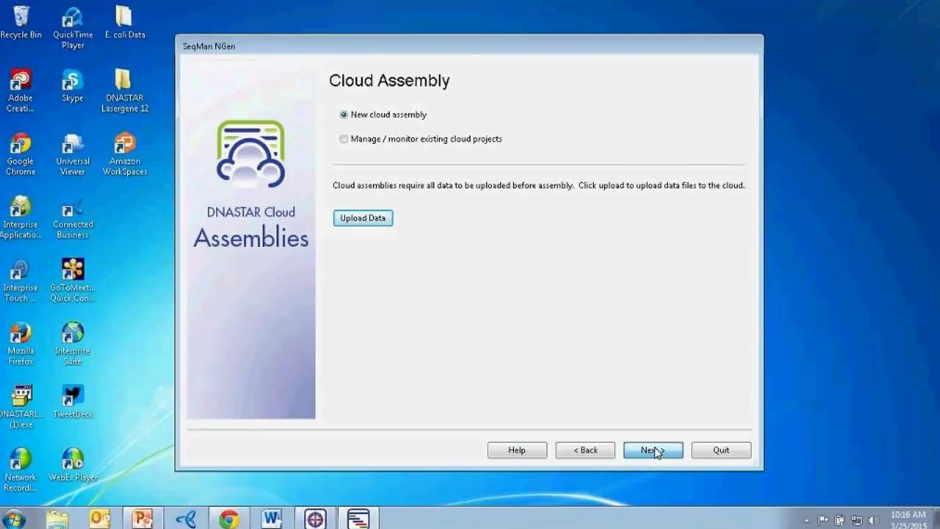
Start a new cloud assembly as a genome assembly using the "Templated assembly - normal workflows" type.
click(654, 450)
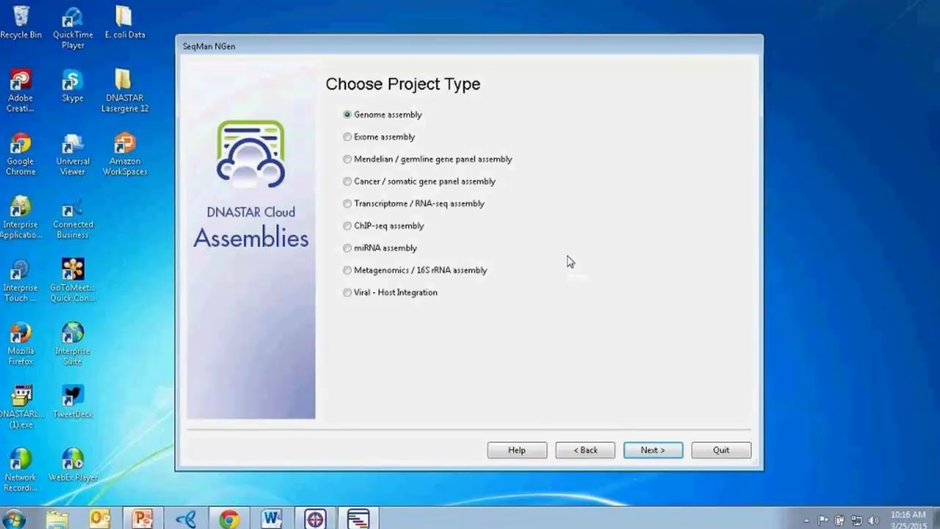
click(651, 452)
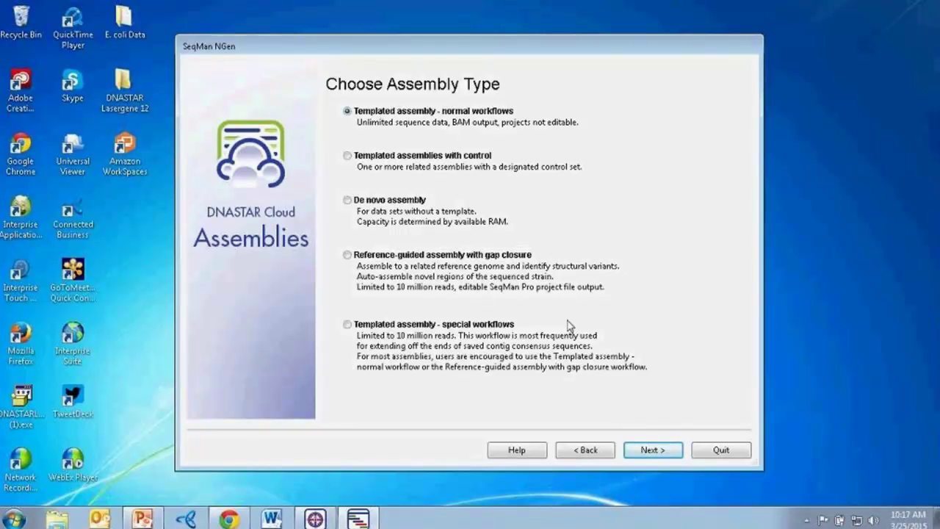
click(673, 448)
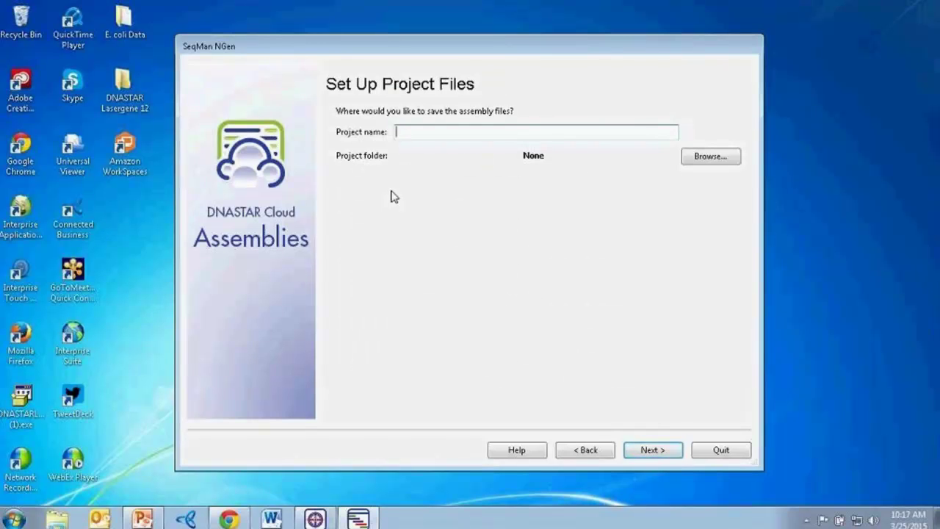
Name the project "E coli Assemblies" and set Example Folder on the cloud drive as its project folder.
text(E coli Assemblies)
click(708, 161)
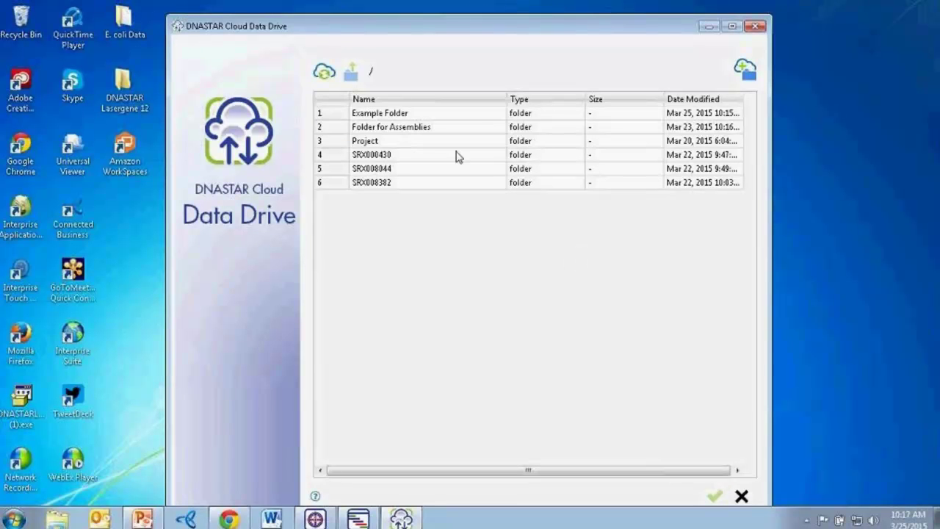
click(401, 118)
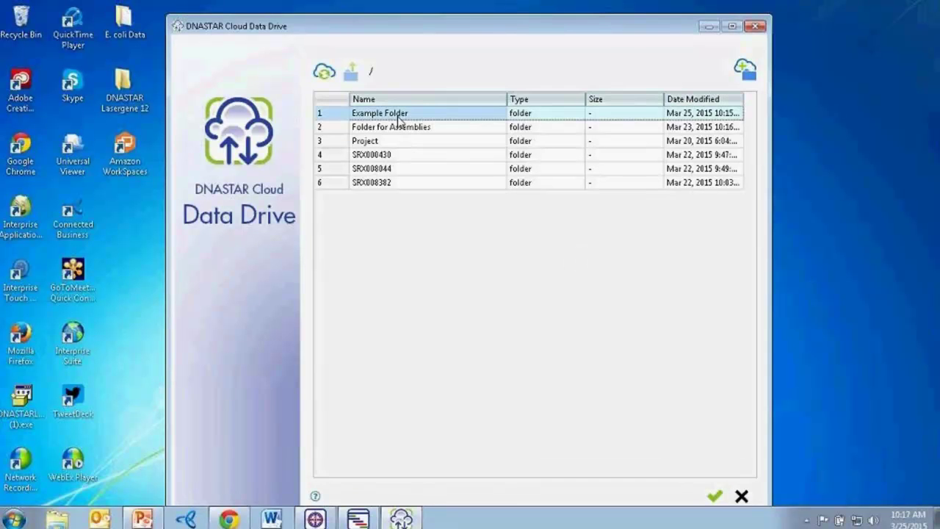
click(716, 499)
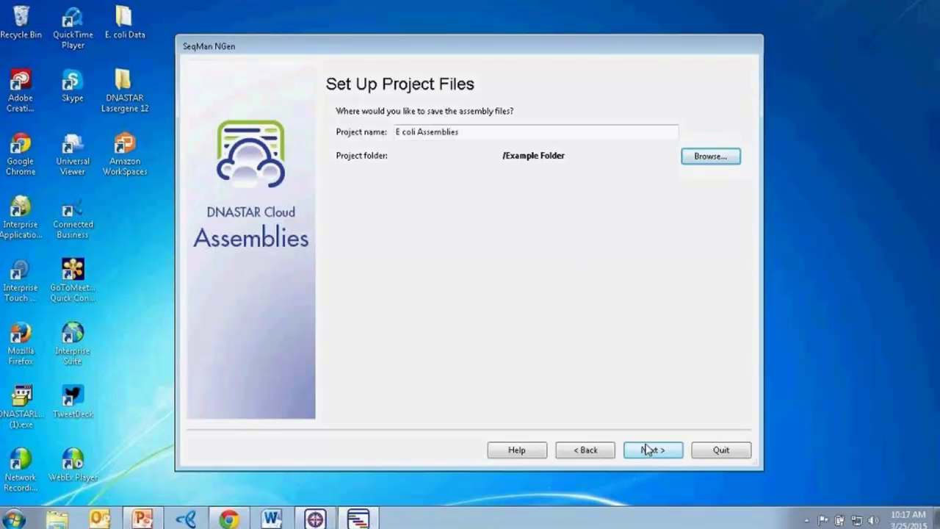
click(653, 450)
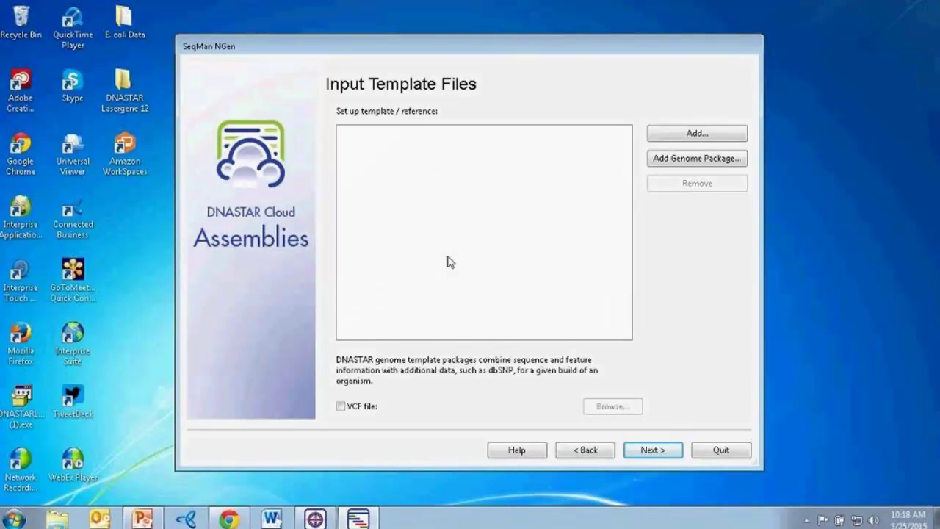
Review the list of available genome template packages without choosing one.
click(662, 160)
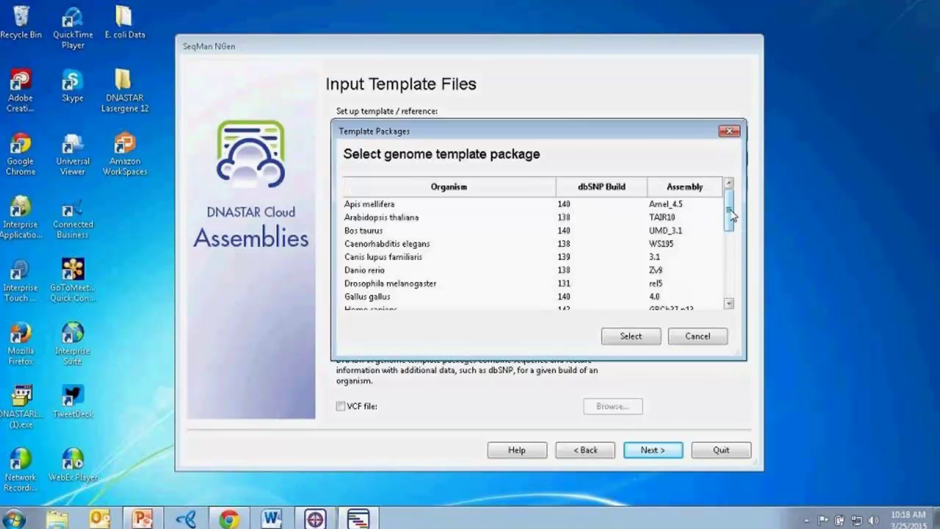
mouse_move(731, 208)
mouse_down()
mouse_move(734, 286)
mouse_move(733, 200)
mouse_up()
click(698, 336)
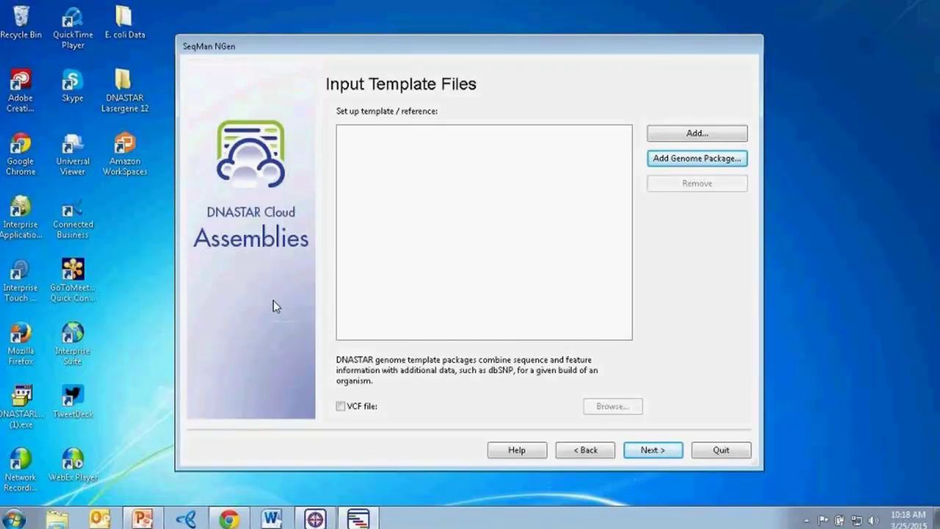
Add MG1655.gbk.7z from the cloud drive as the reference template and leave the VCF file option off.
click(696, 134)
click(400, 224)
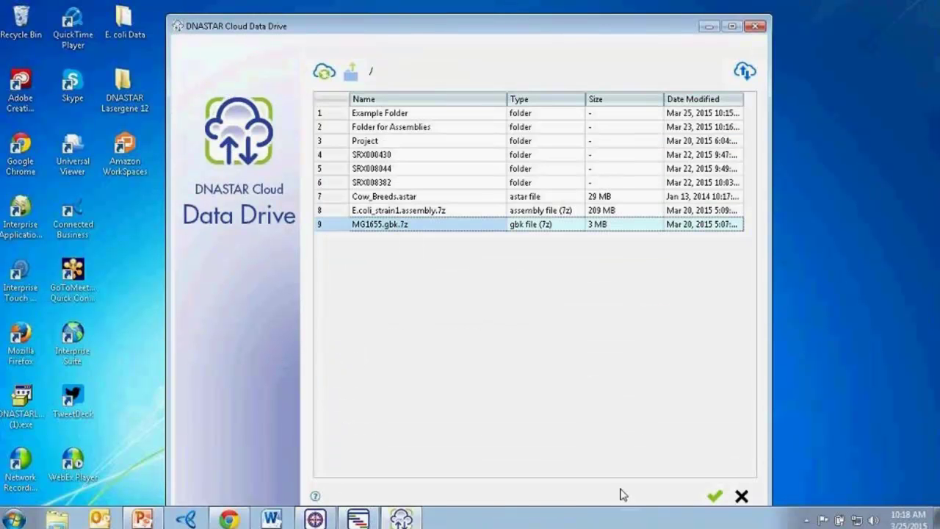
click(715, 497)
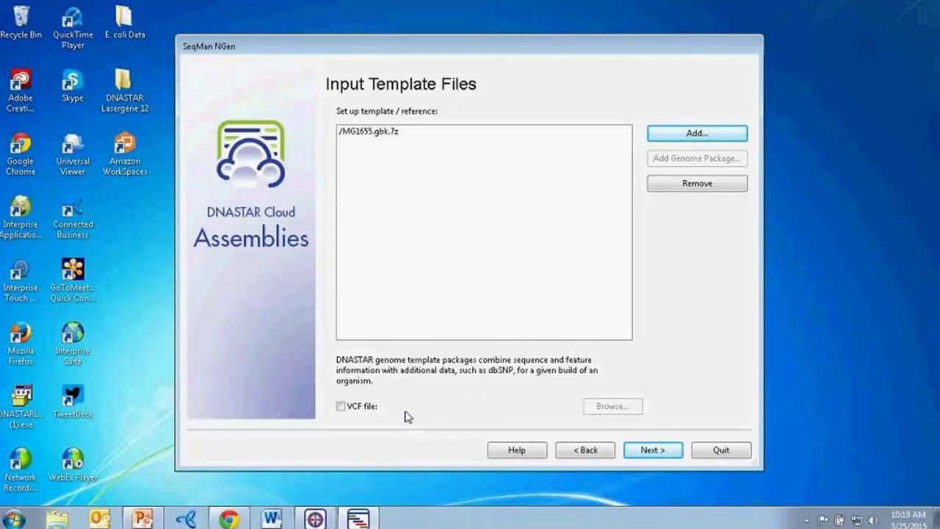
click(342, 407)
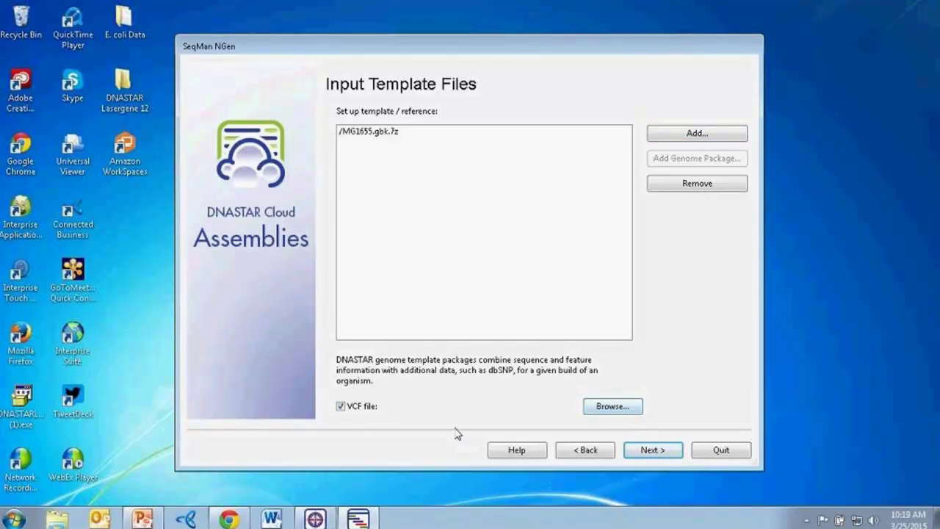
click(341, 407)
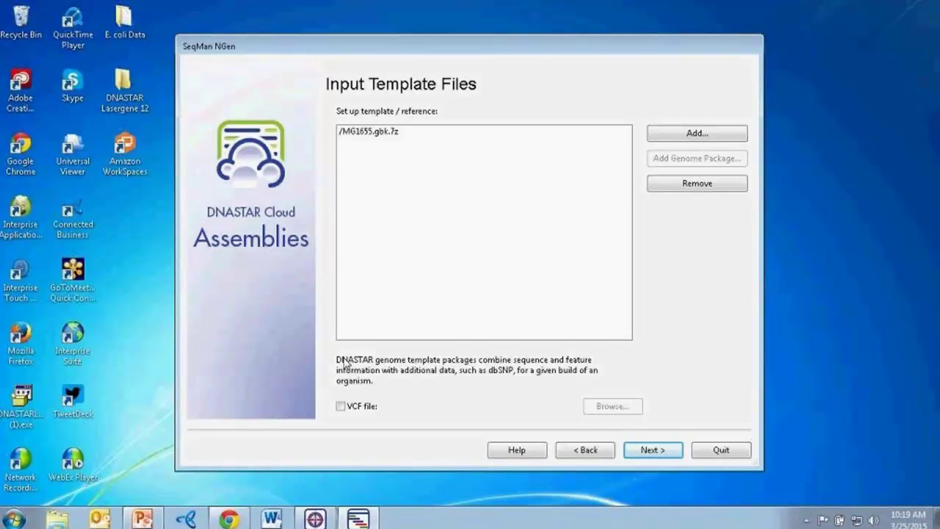
click(654, 450)
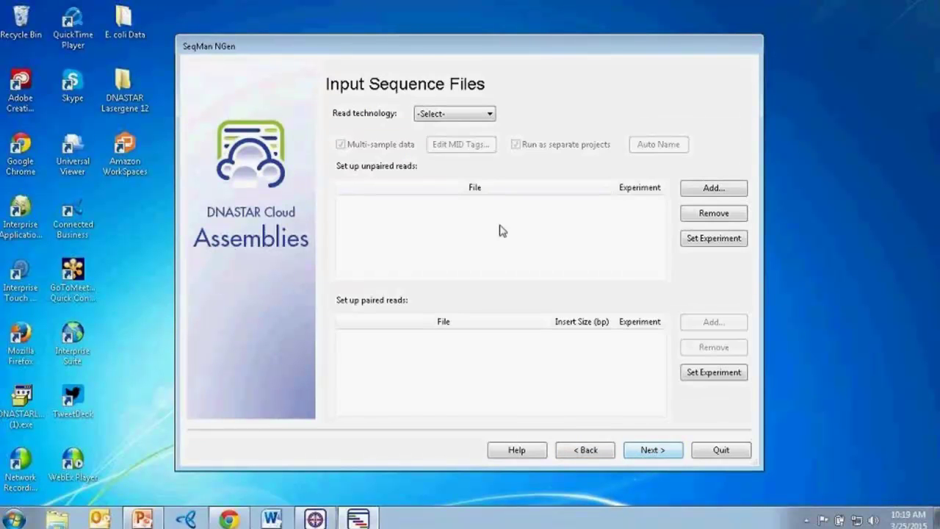
Set the read technology to Illumina > 50 nt and add the SRX000430 folder as unpaired reads.
click(488, 115)
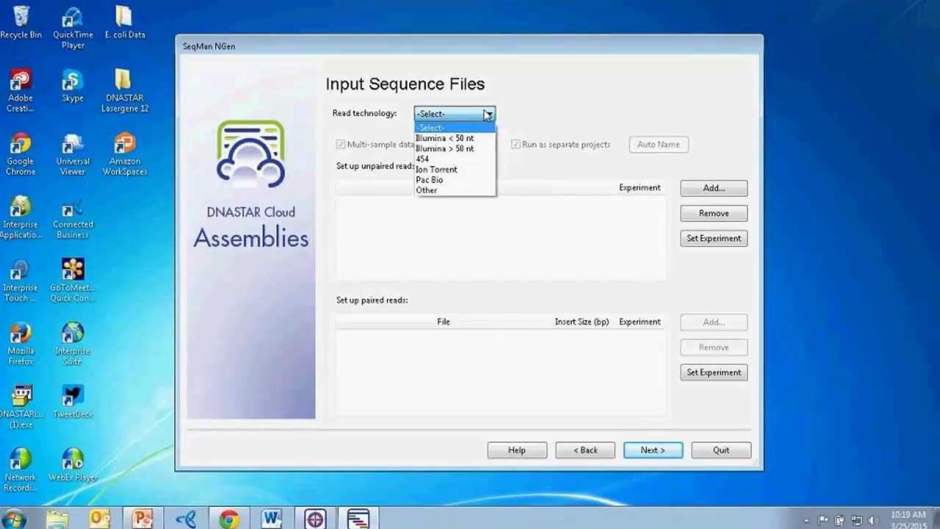
click(481, 148)
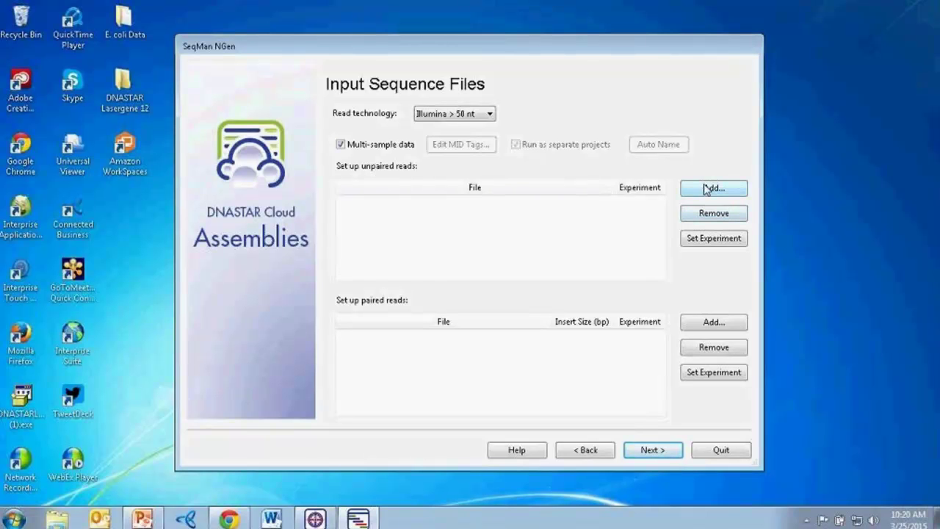
click(726, 194)
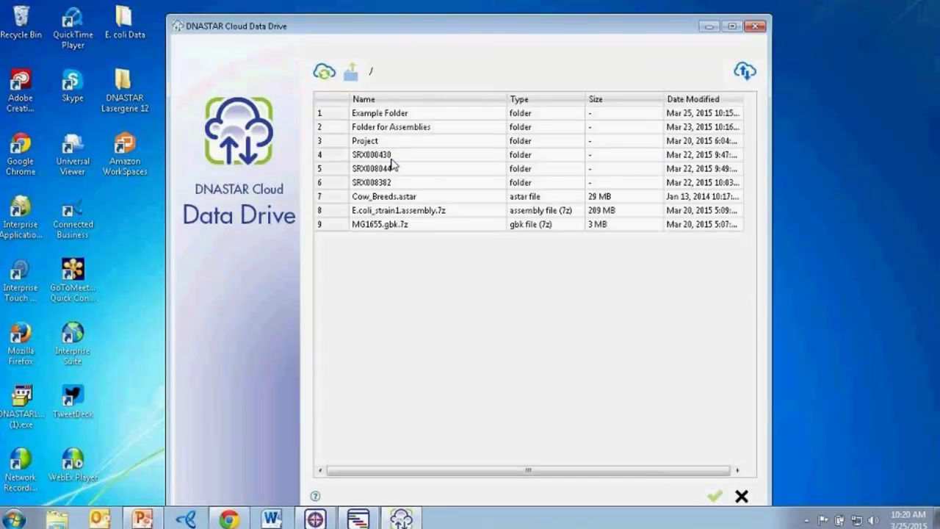
click(392, 160)
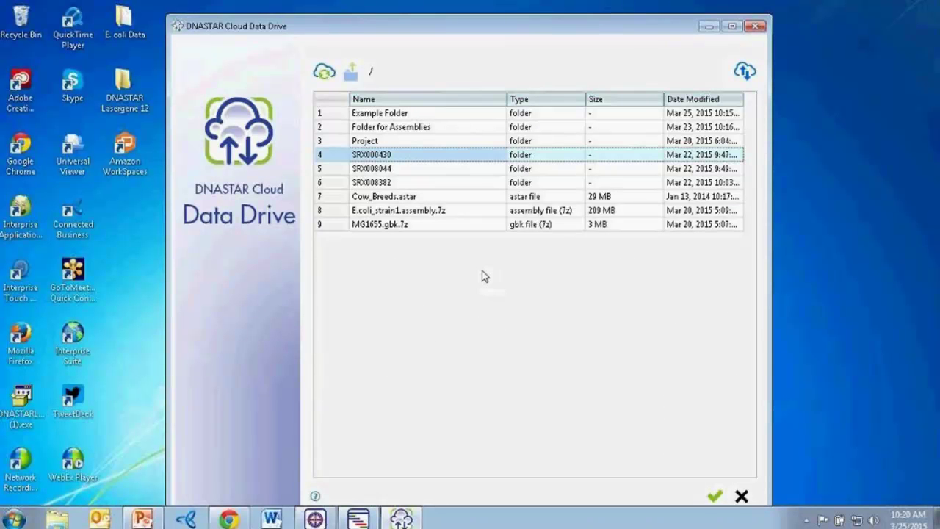
click(714, 498)
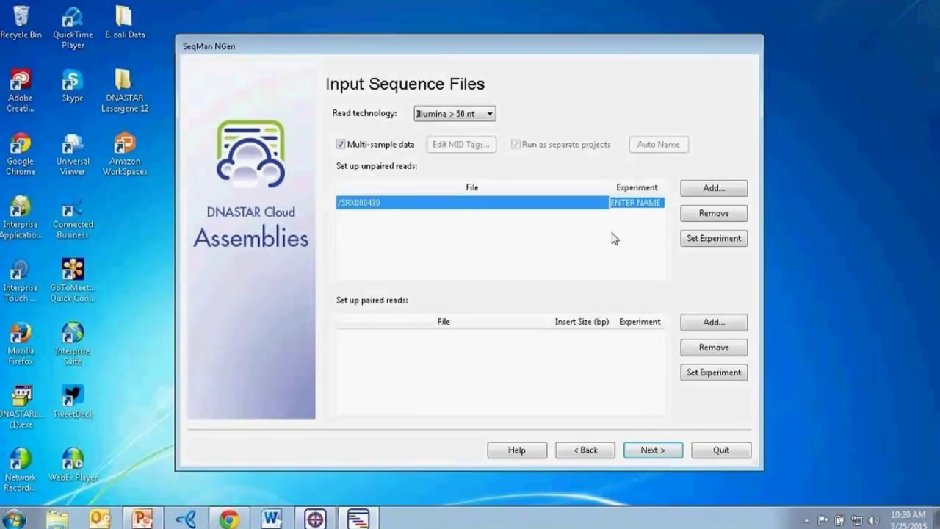
Name the SRX000430 experiment "Strain 1" and add the SRX008044 folder as unpaired reads with the experiment name "Strain 2".
click(629, 205)
text(Strain 1)
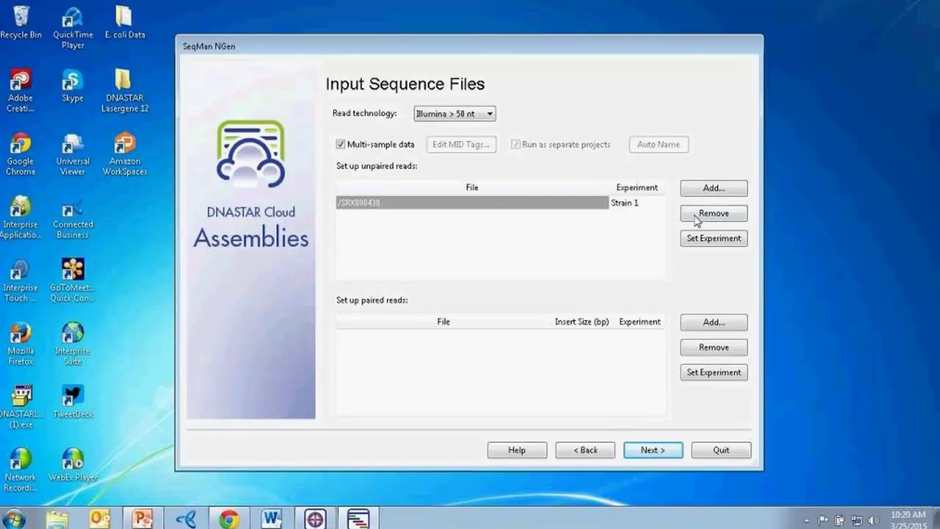
click(713, 189)
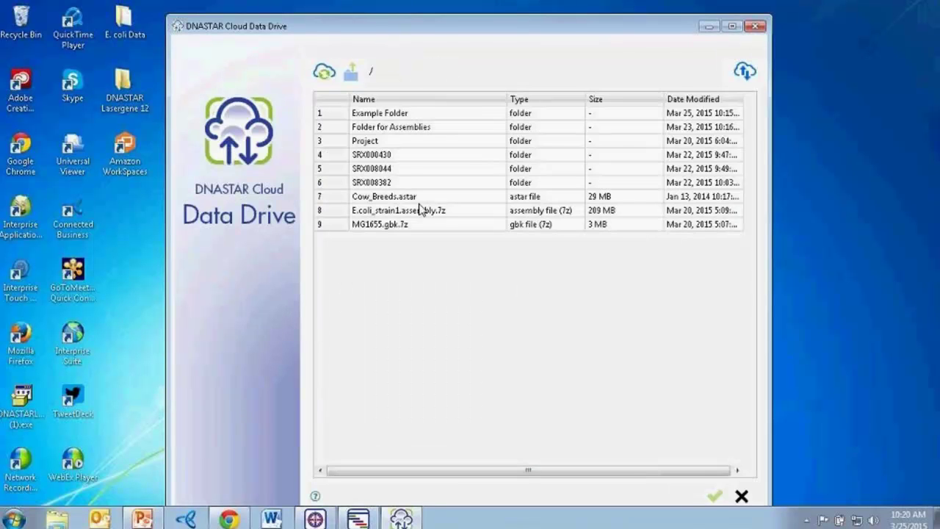
click(392, 171)
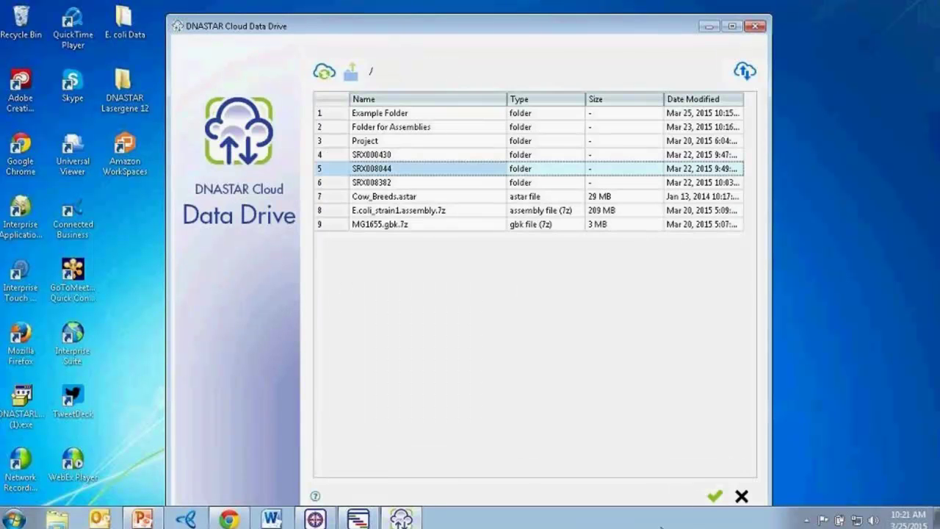
click(715, 497)
text(Strain 2)
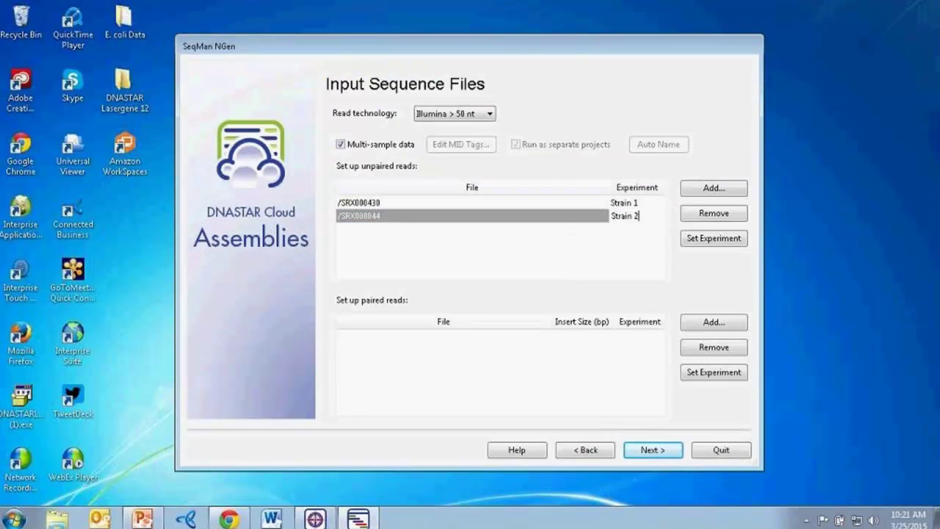
Add the SRX008382 folder from the cloud drive as unpaired reads and name its experiment "Strain 3".
click(702, 188)
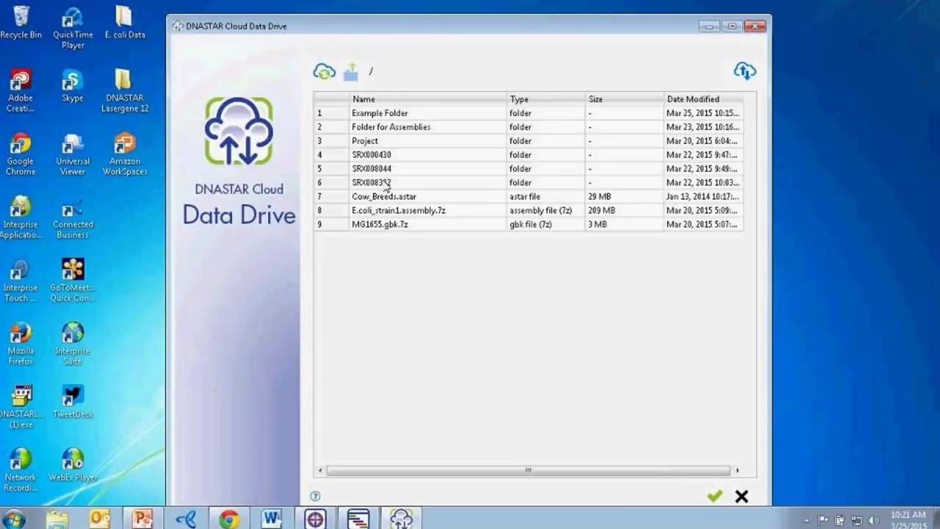
click(385, 183)
click(716, 495)
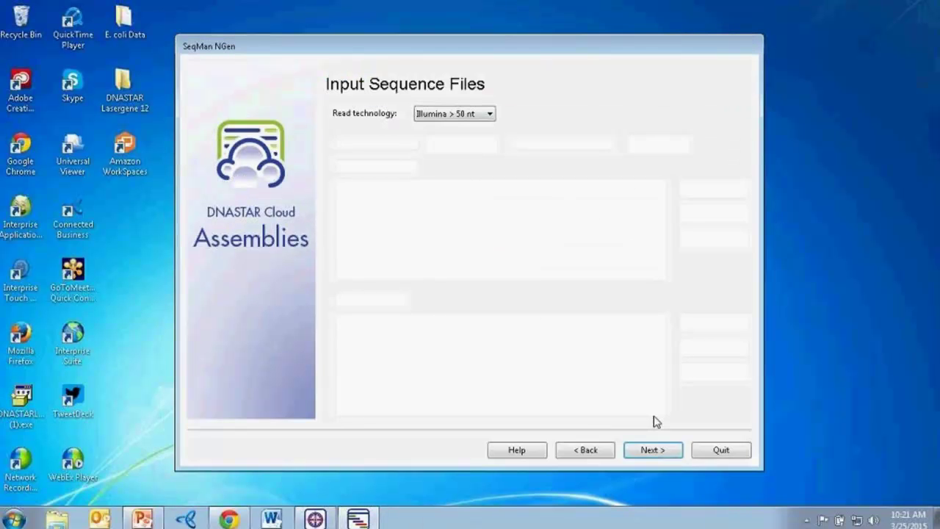
click(618, 229)
text(Strain 3)
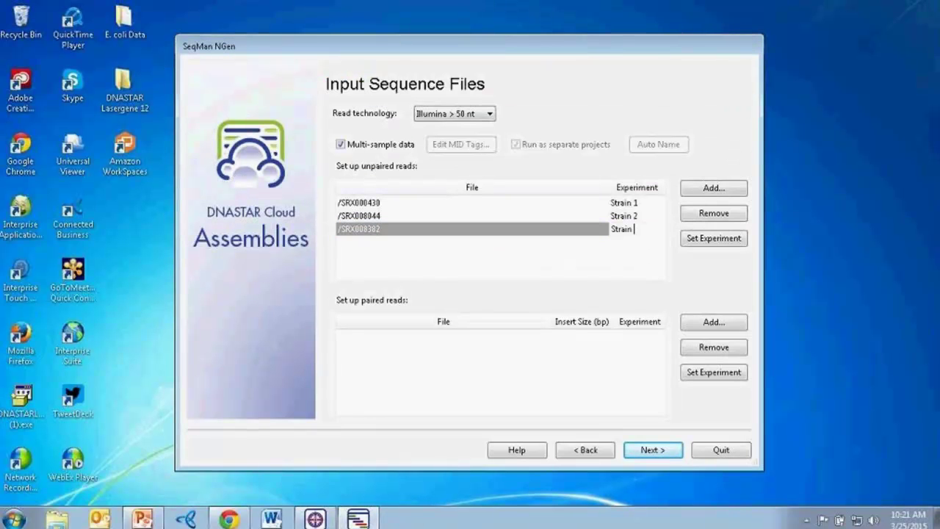
click(539, 273)
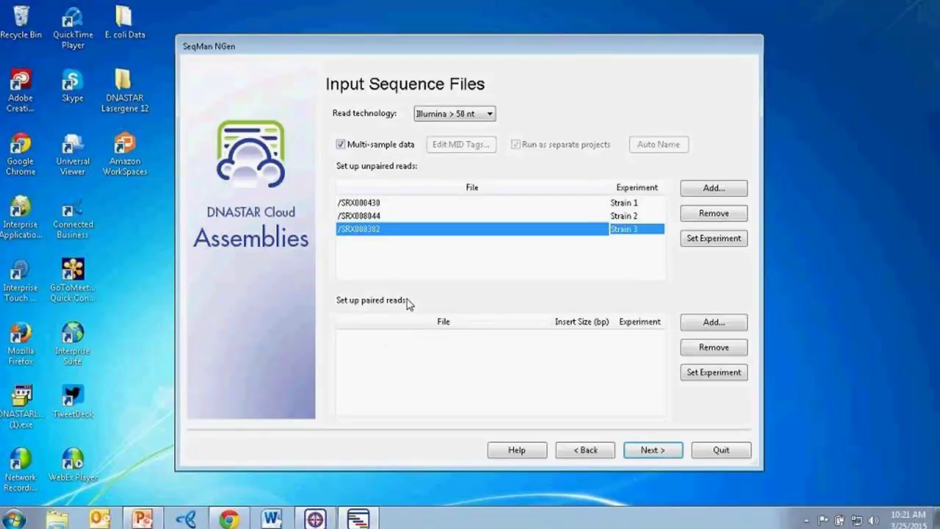
Review the advanced layout, alignment and SNP options for the assembly and leave them without saving changes.
click(663, 448)
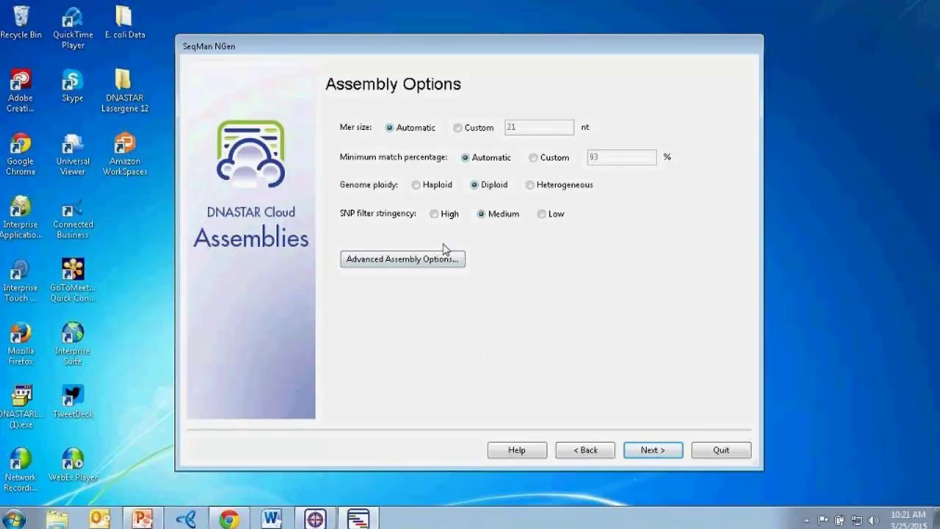
click(402, 262)
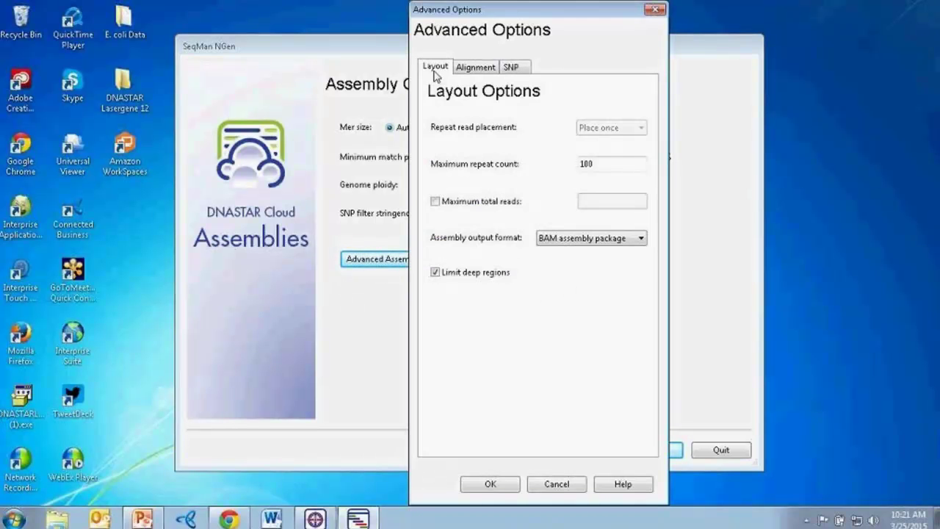
click(474, 68)
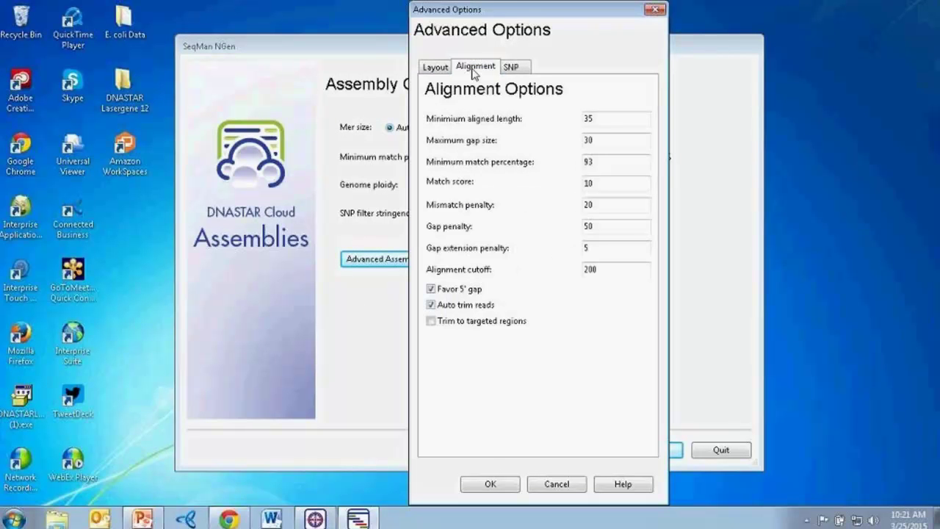
click(517, 71)
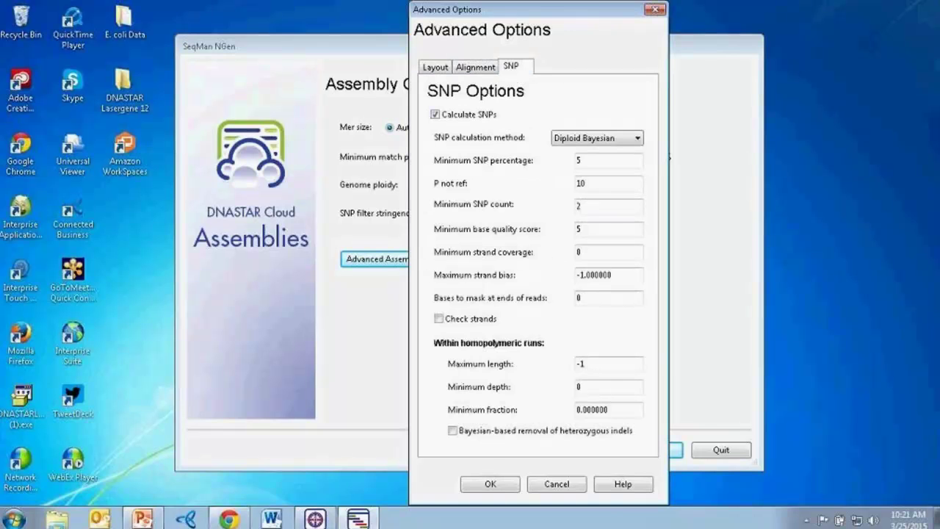
click(558, 486)
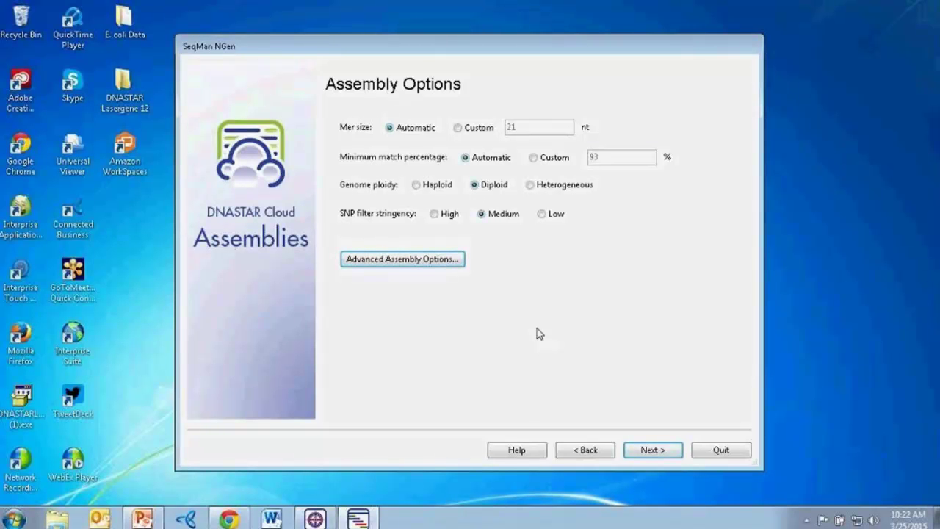
Accept the default assembly options, submit the project to the DNASTAR Cloud and finish the setup wizard to reach assembly monitoring.
click(645, 450)
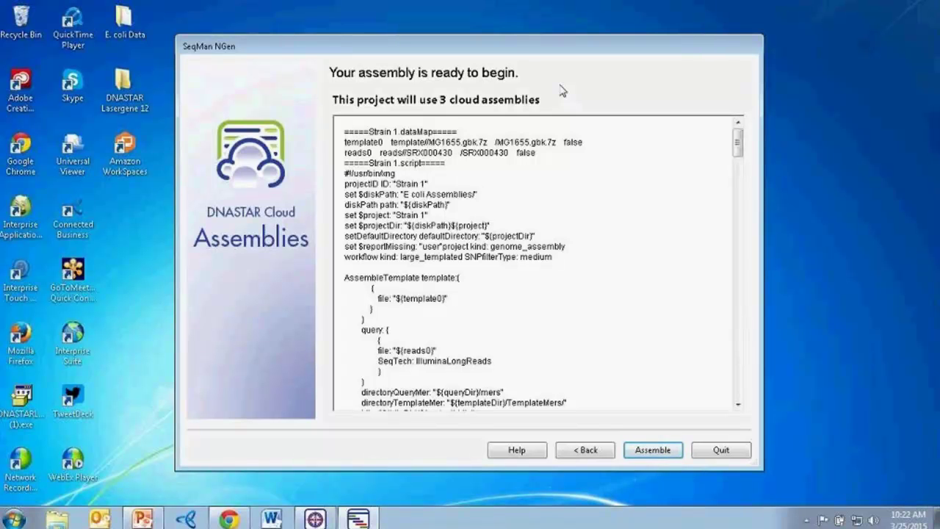
click(665, 450)
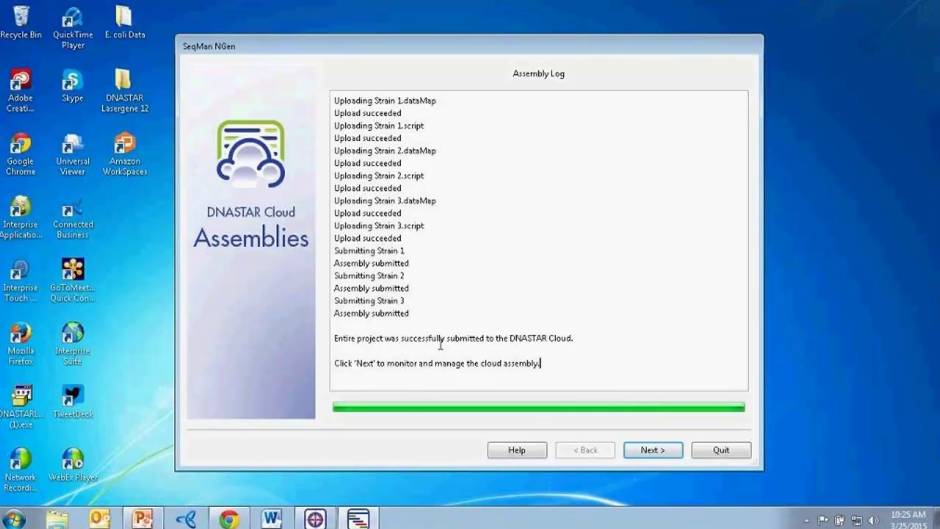
click(647, 449)
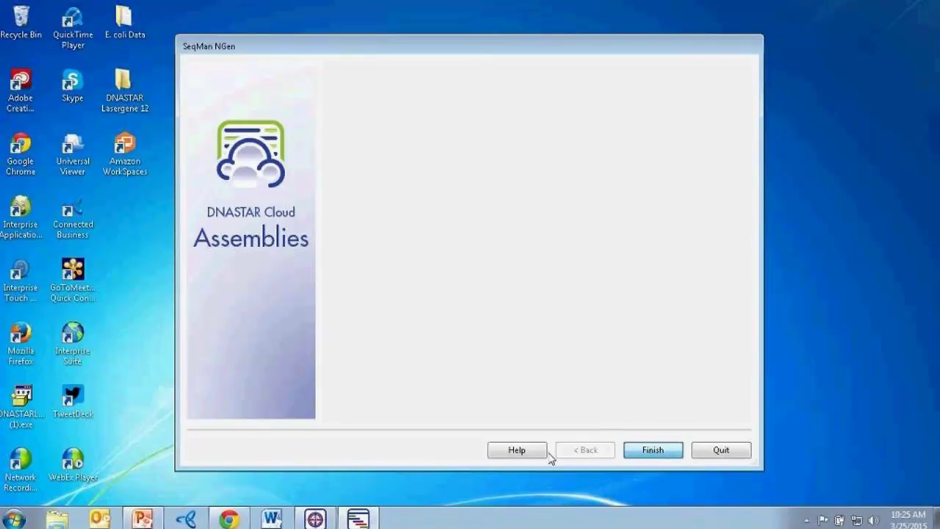
click(658, 451)
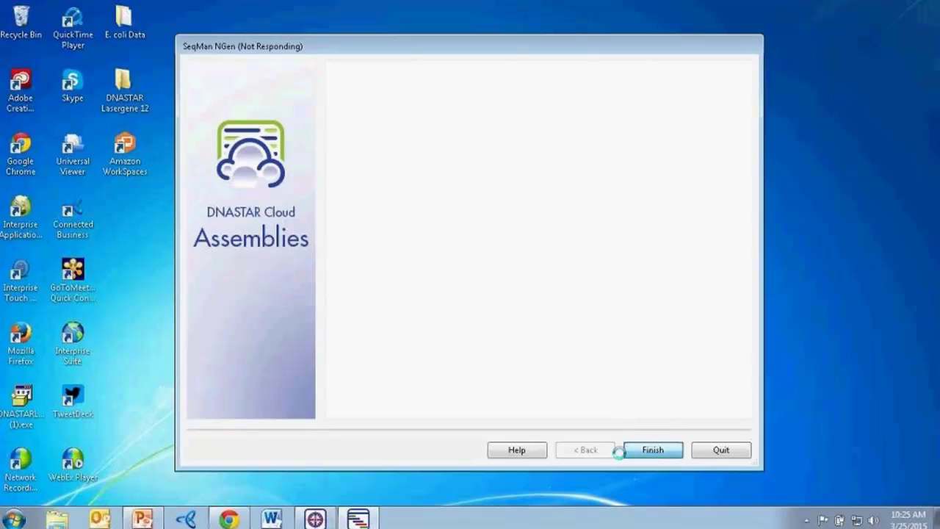
Switch to DNASTAR Navigator and open the DNASTAR Cloud Assemblies Web Monitor Tool.
mouse_move(316, 519)
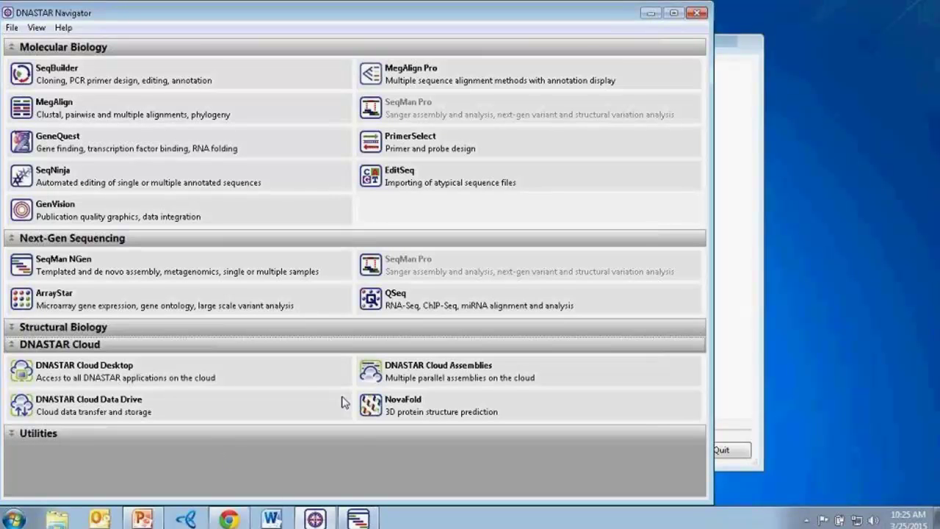
mouse_move(405, 371)
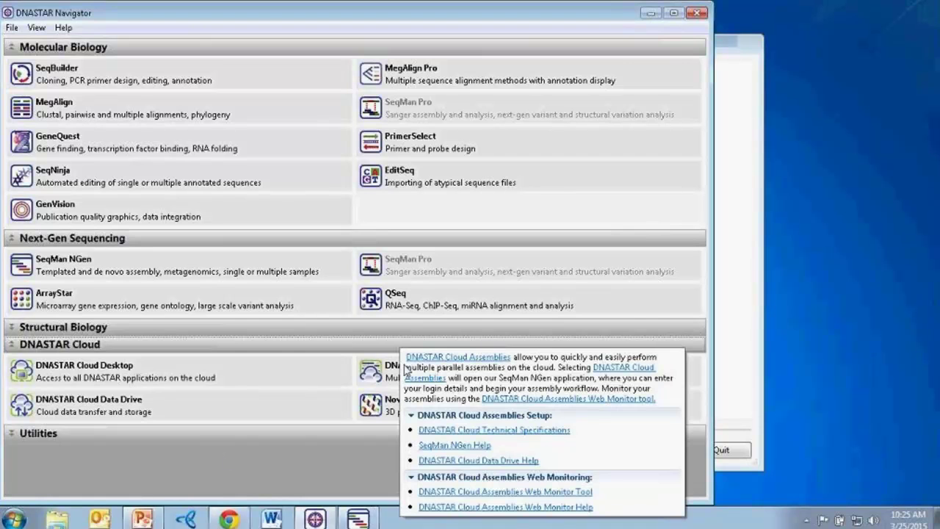
click(588, 493)
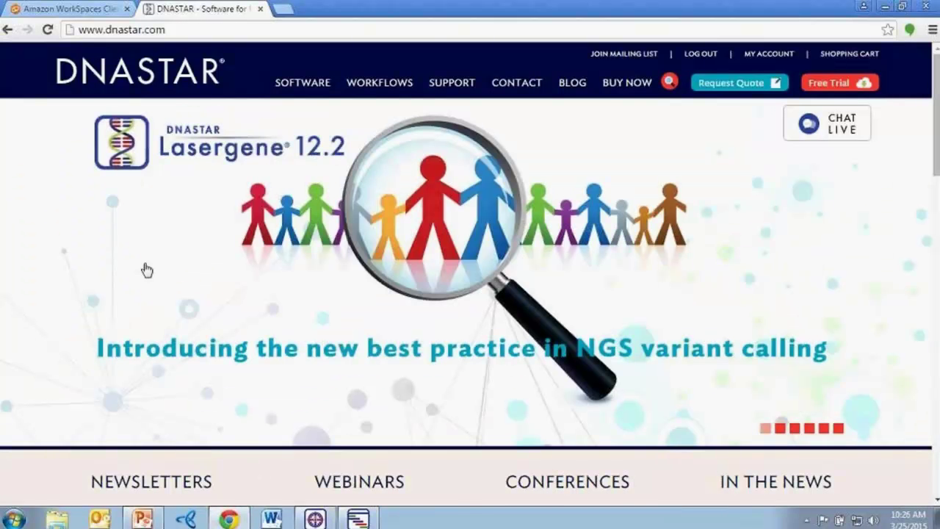
Open the Cloud Assemblies web monitoring page from the DNASTAR Cloud product page on the DNASTAR website.
mouse_move(294, 89)
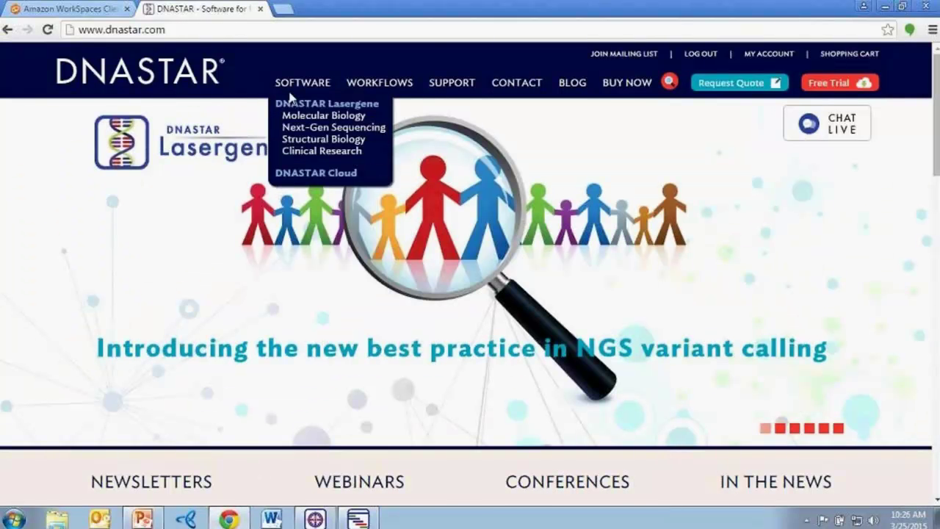
click(305, 173)
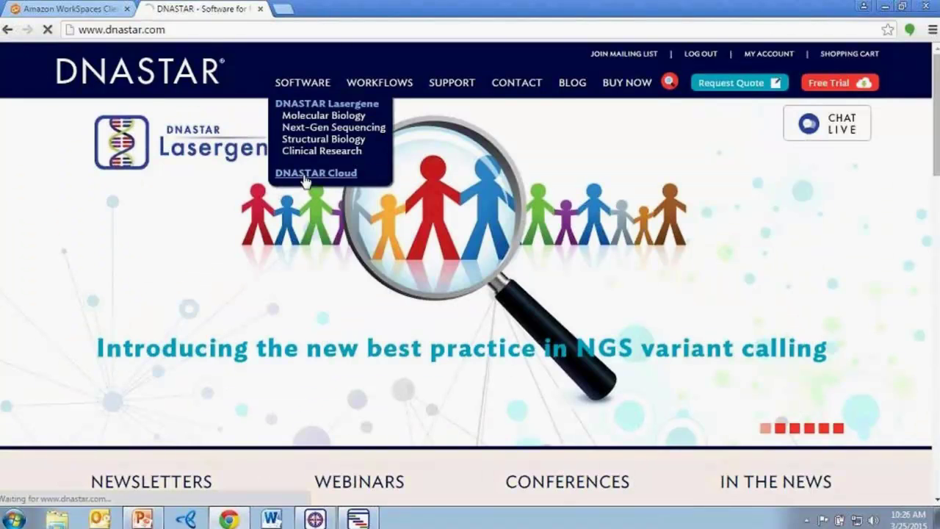
scroll(325, 336, down, 5)
scroll(327, 338, down, 1)
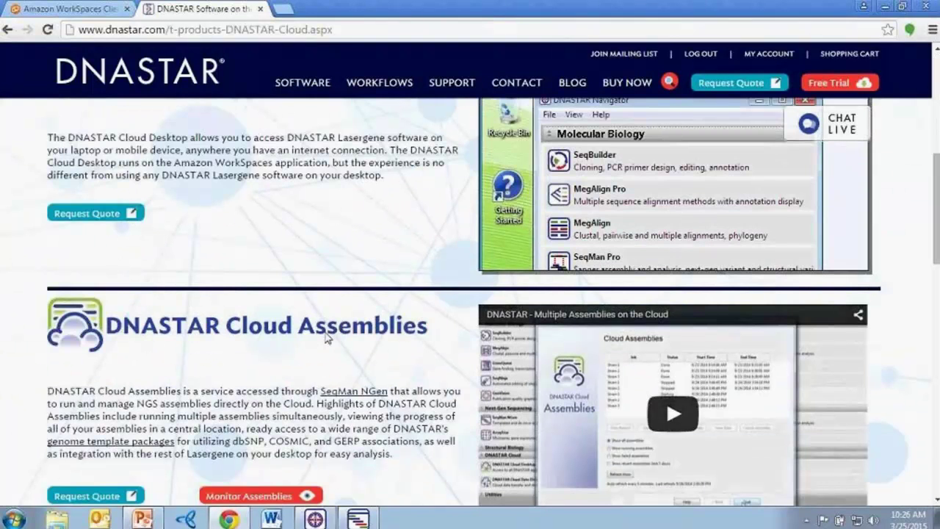
scroll(328, 338, down, 2)
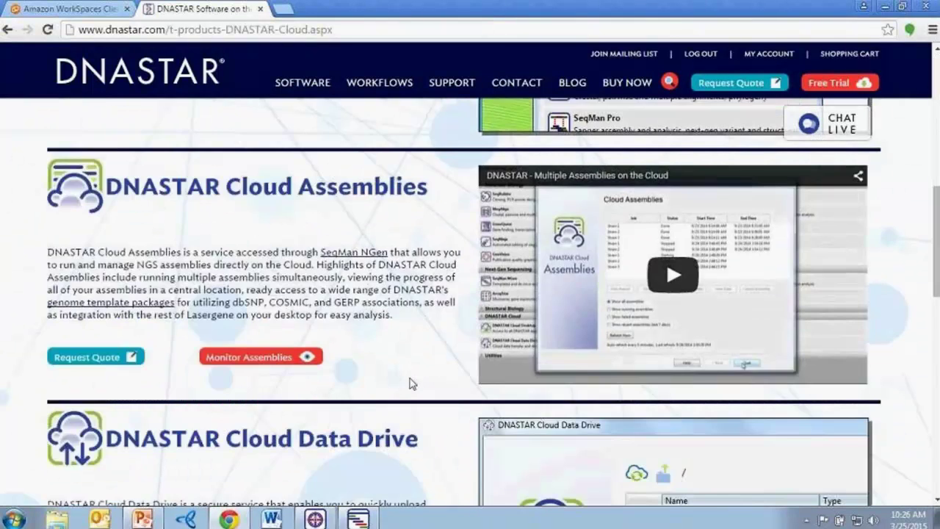
click(266, 360)
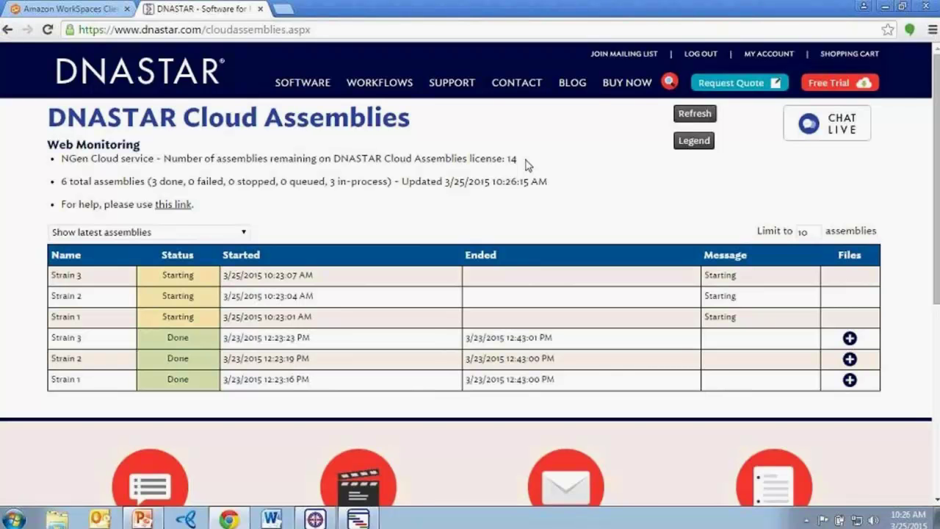
View the legend of assembly status colors, close it, and filter the monitoring list to running assemblies.
click(698, 144)
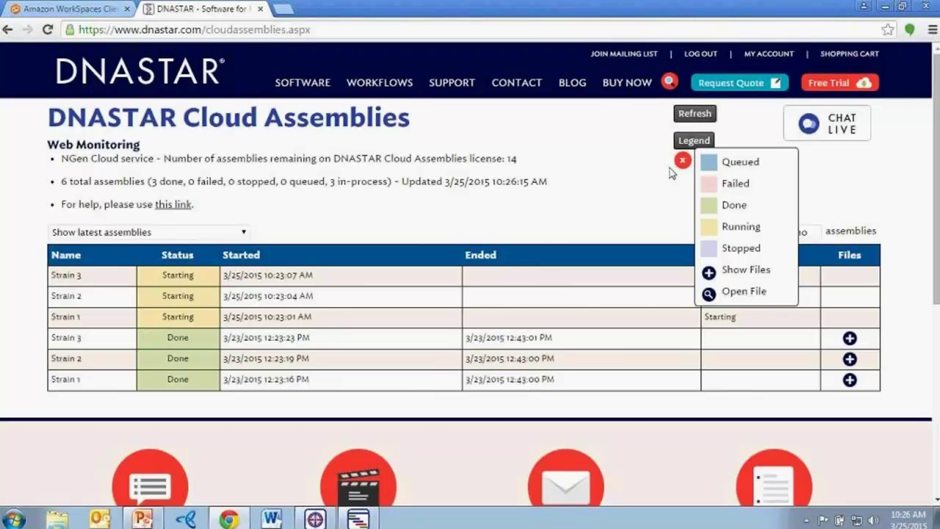
click(682, 161)
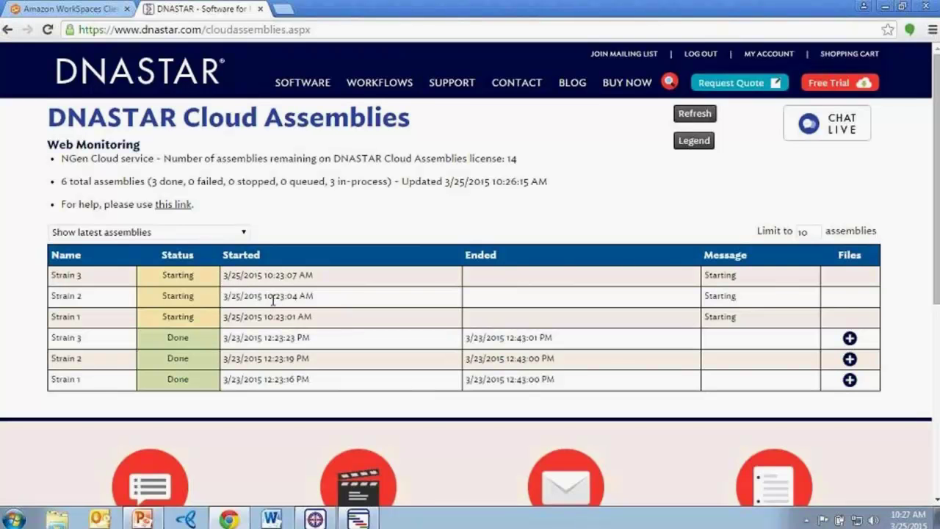
click(241, 233)
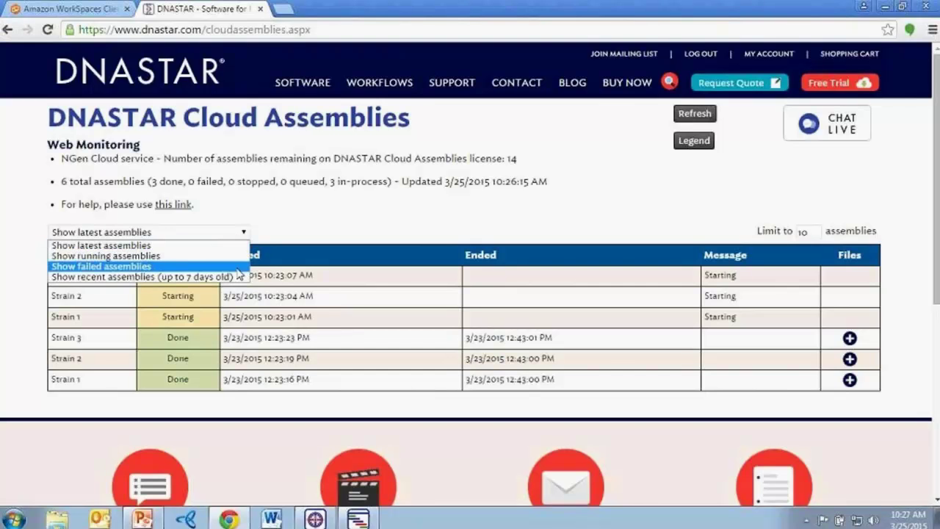
click(112, 256)
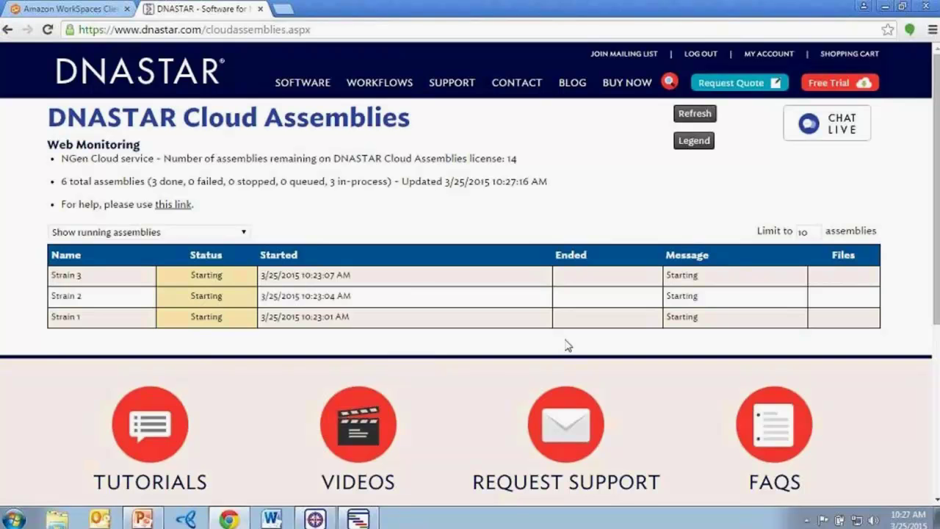
Show recent assemblies up to 7 days old and examine the output files of the completed Strain 3 assembly.
drag(810, 229, 789, 232)
click(789, 233)
click(242, 232)
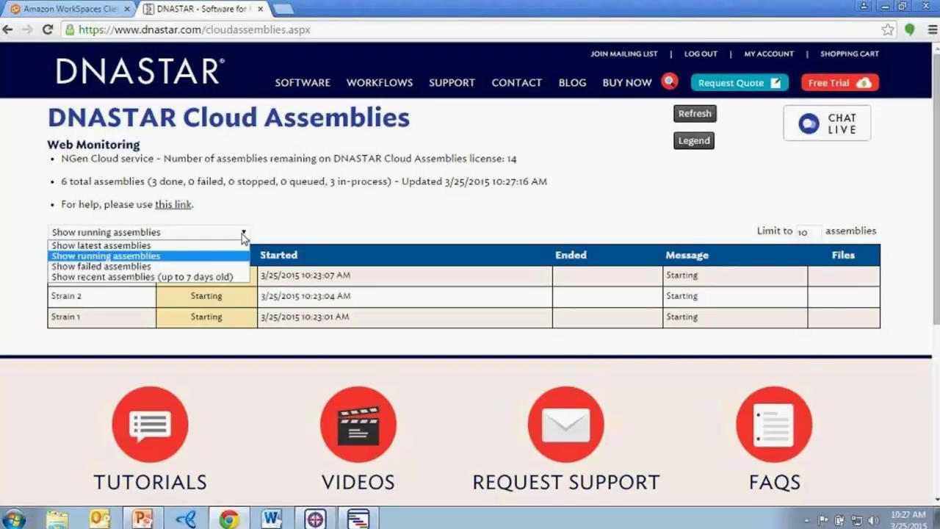
click(213, 277)
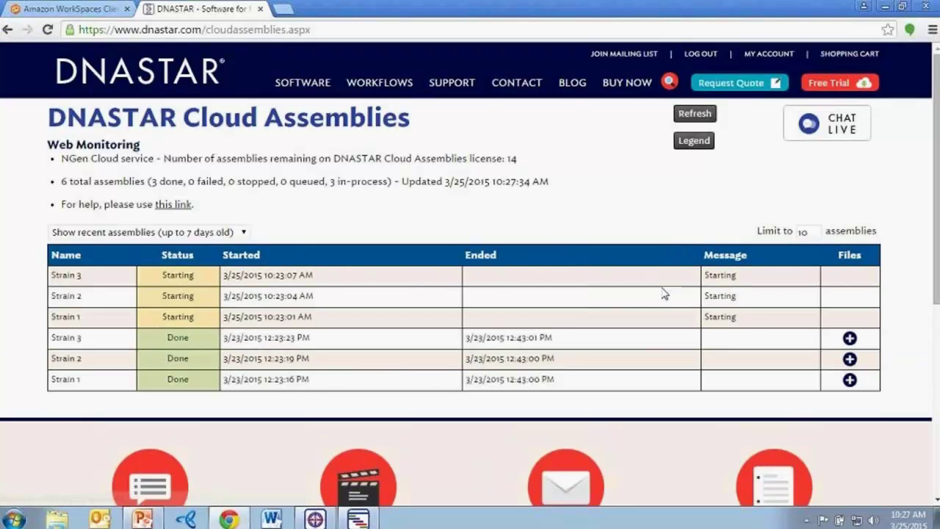
click(850, 339)
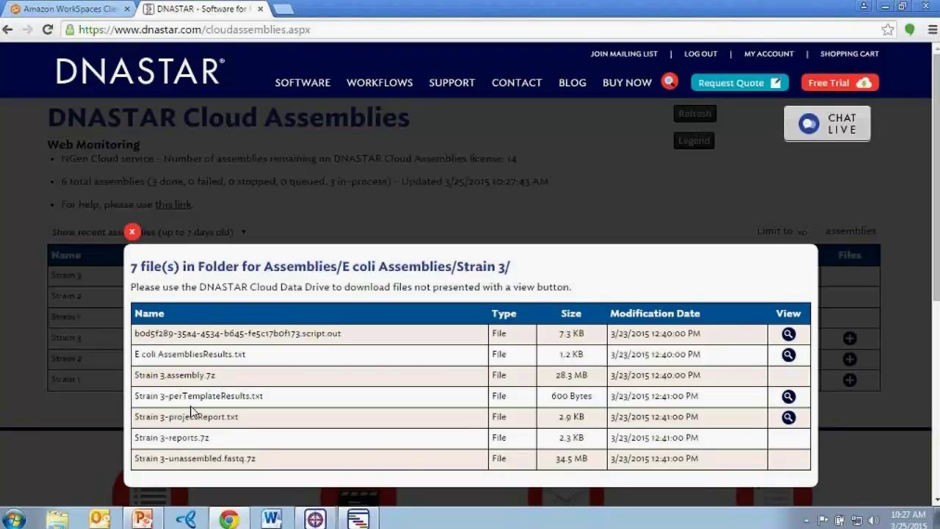
click(133, 233)
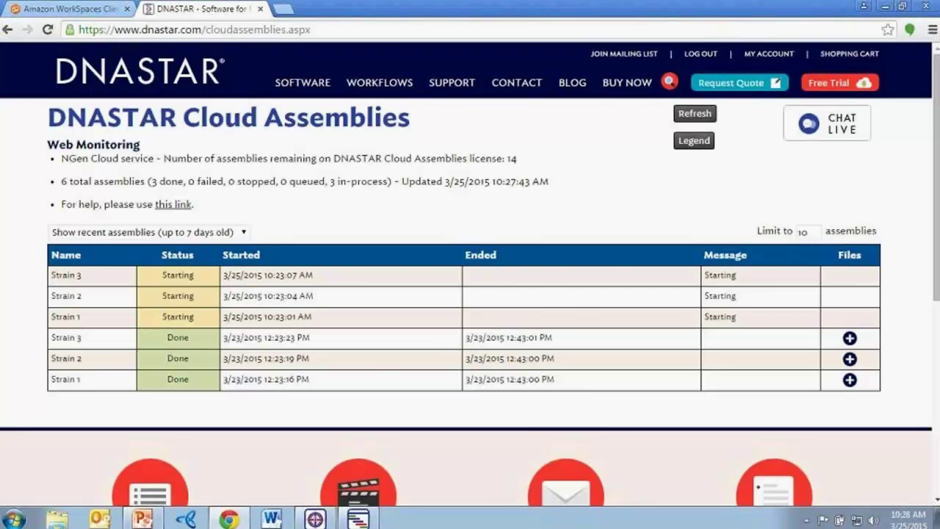
Switch back to the Cloud Assemblies job list in SeqMan NGen and minimize the browser window.
click(358, 519)
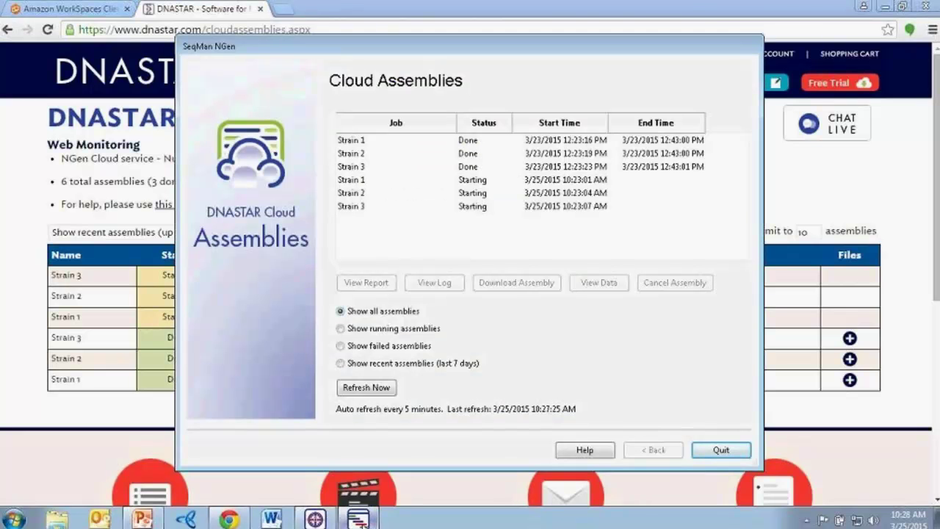
click(887, 9)
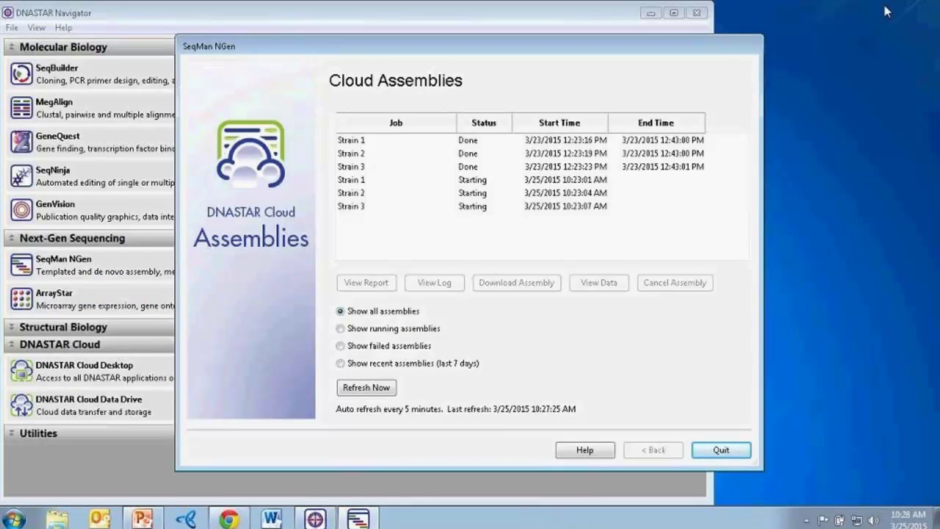
Minimize the DNASTAR Navigator so that only the SeqMan NGen Cloud Assemblies window stays open on the desktop.
click(653, 14)
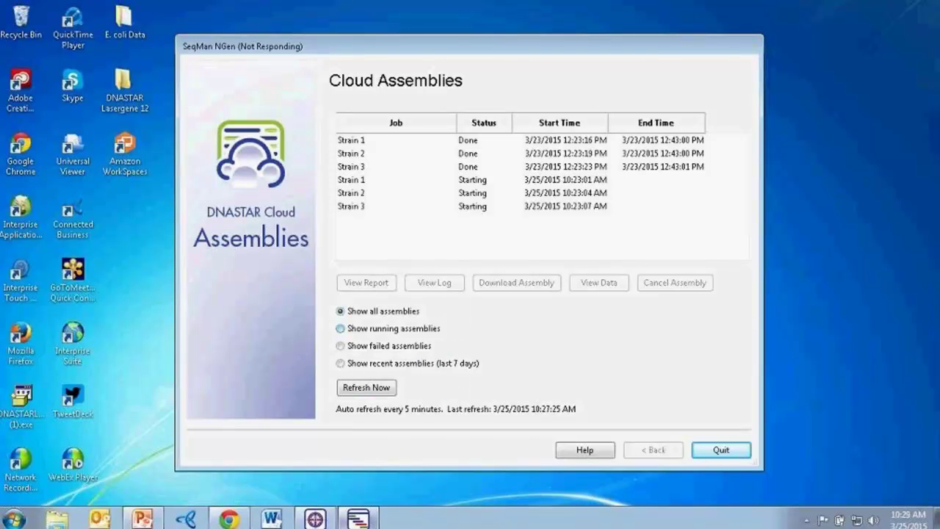
mouse_move(358, 519)
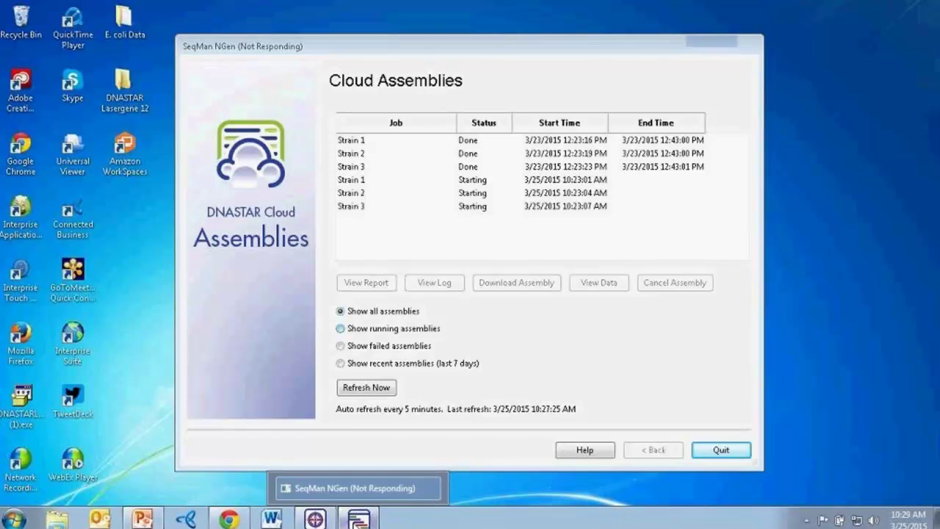
click(358, 519)
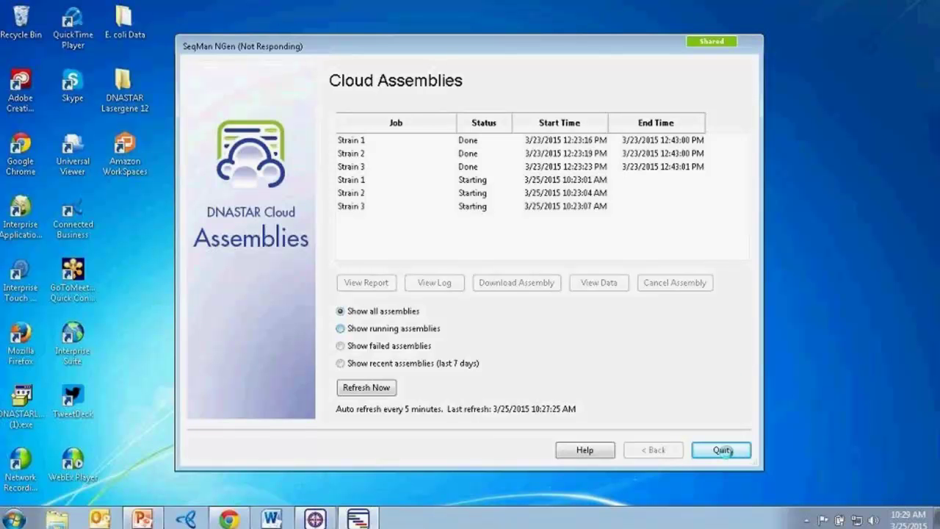
mouse_move(357, 519)
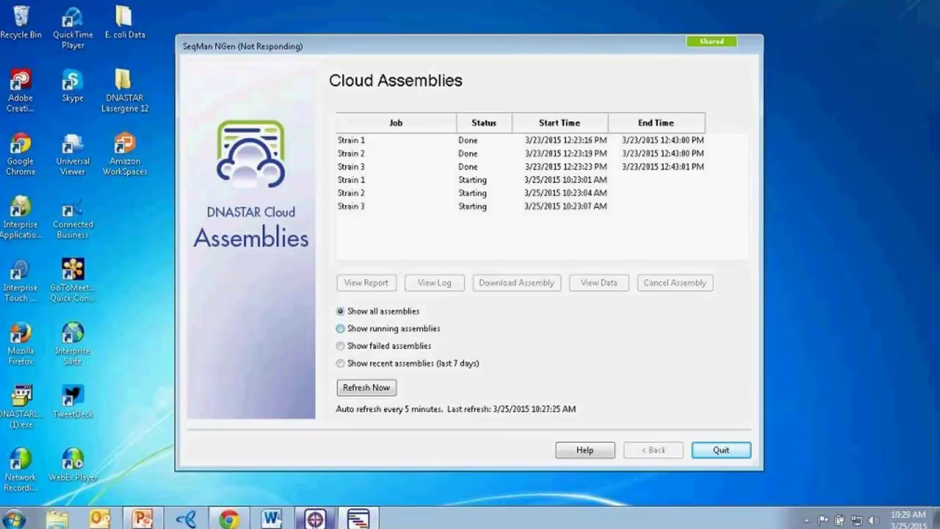
click(315, 520)
click(314, 519)
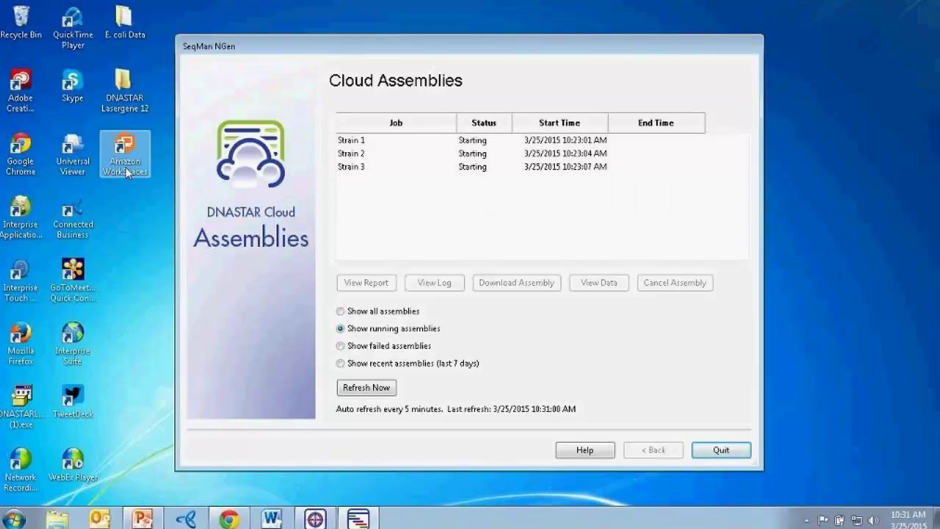
View the devices supported on the Amazon WorkSpaces client download page in Chrome and minimize the browser.
click(229, 519)
click(44, 9)
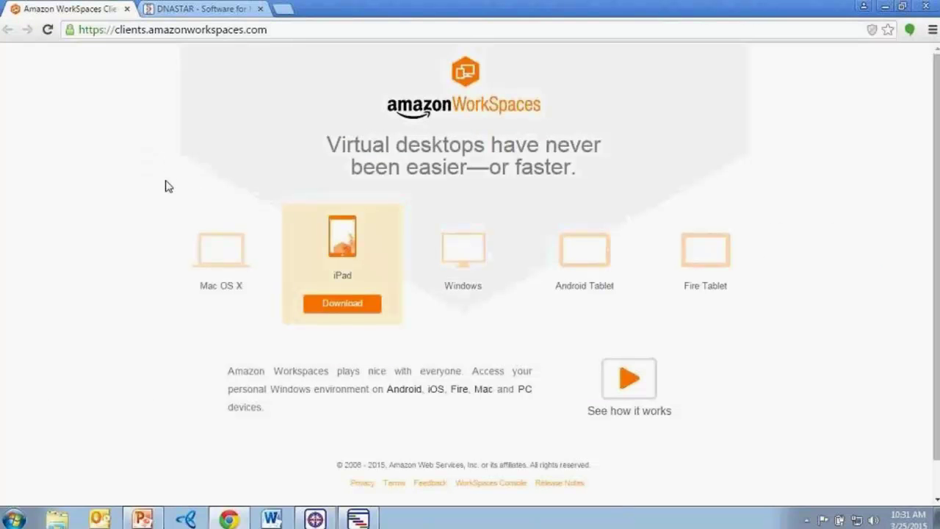
mouse_move(170, 235)
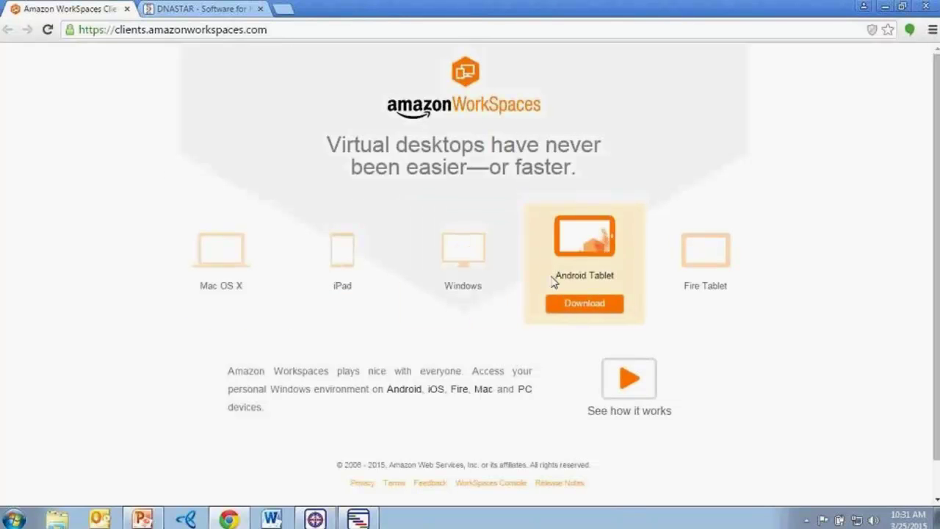
mouse_move(689, 273)
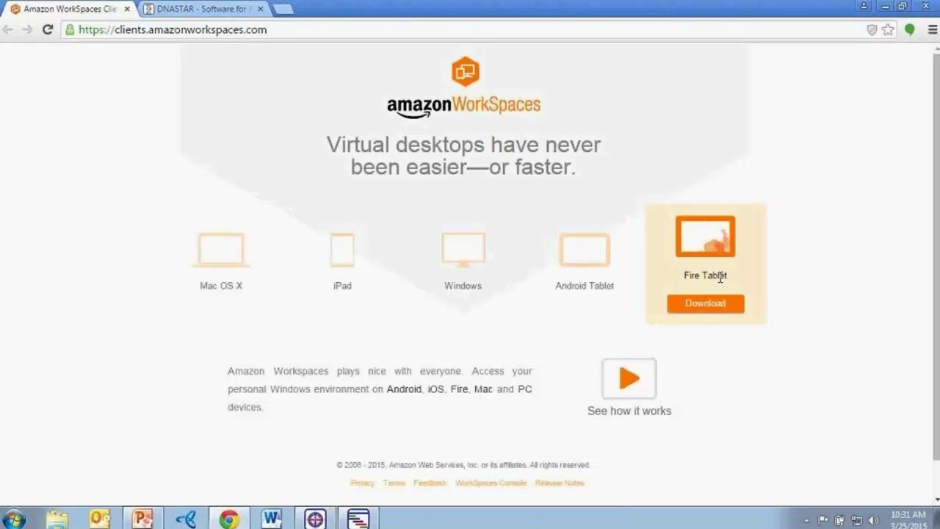
mouse_move(203, 287)
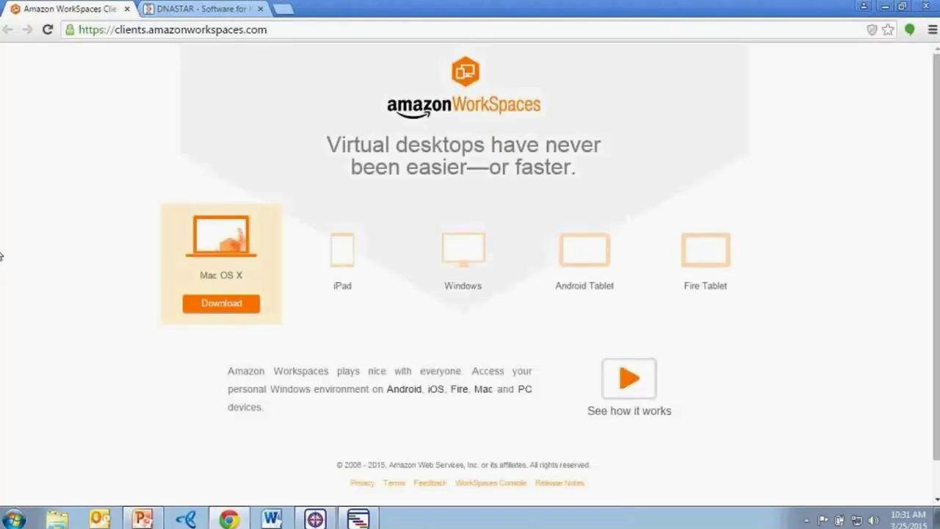
click(885, 7)
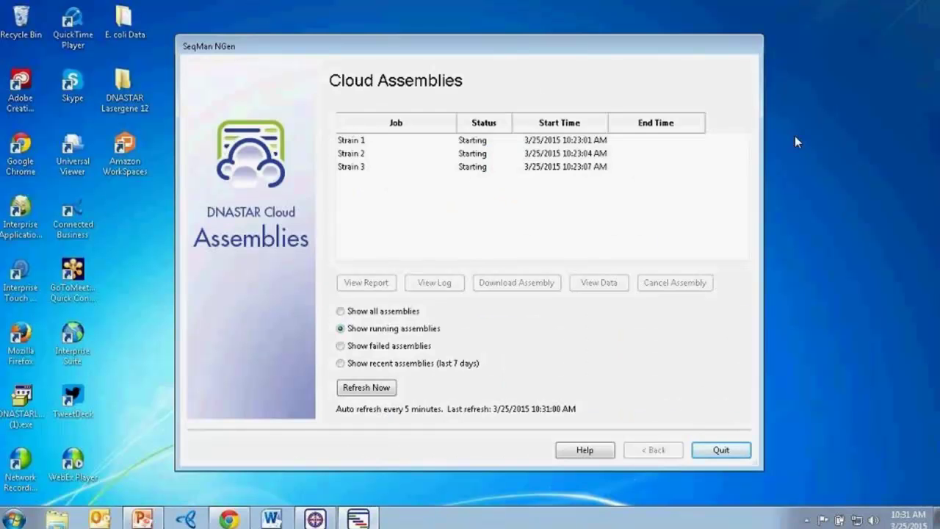
Quit SeqMan NGen, sign in to Amazon WorkSpaces with the username and account password, and maximize the cloud desktop window.
click(718, 450)
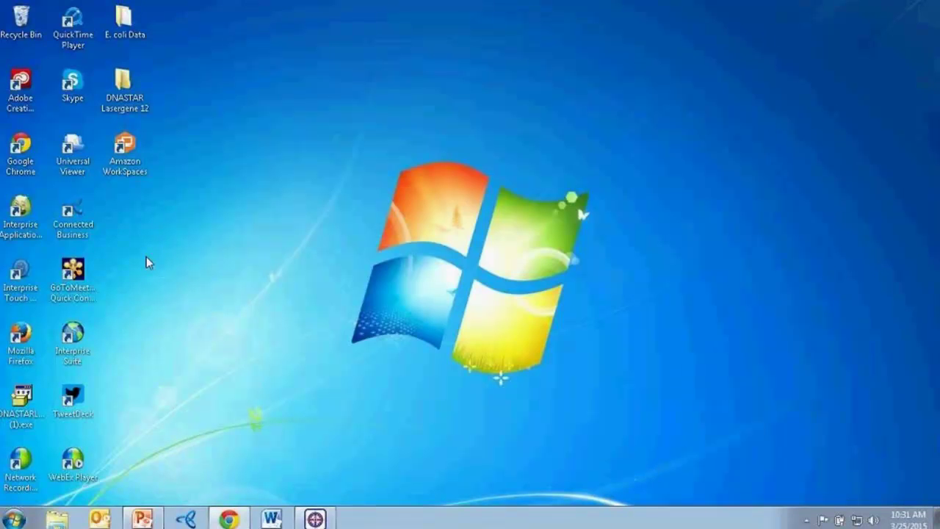
click(135, 167)
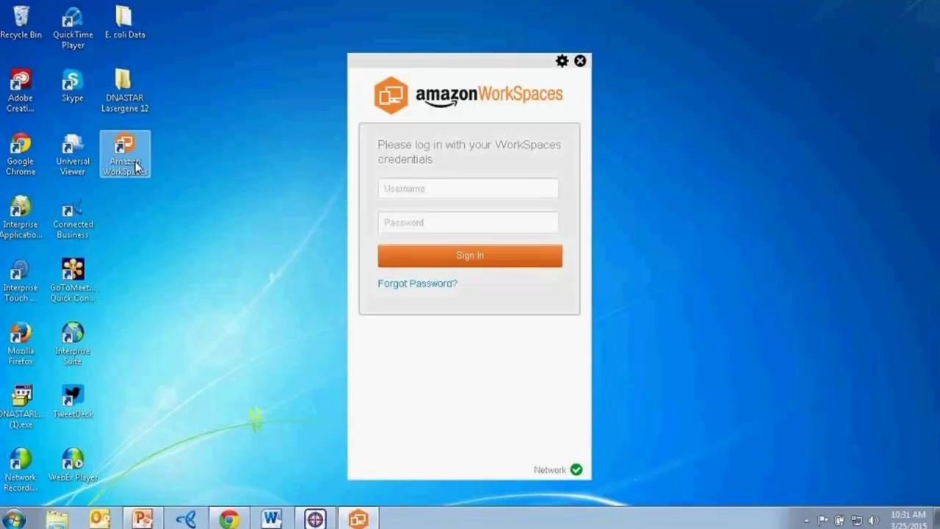
click(476, 185)
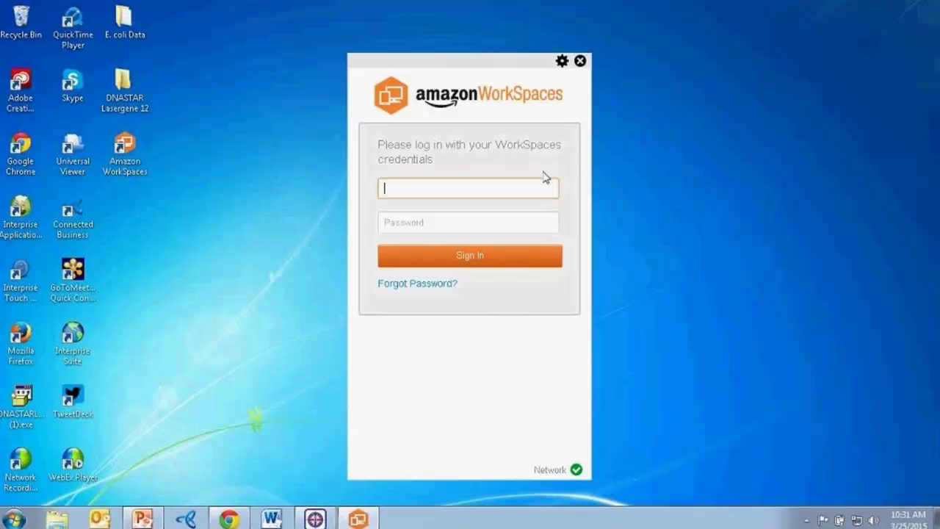
text(DNASTARdemo)
key(Tab)
text(••••••••••)
key(Return)
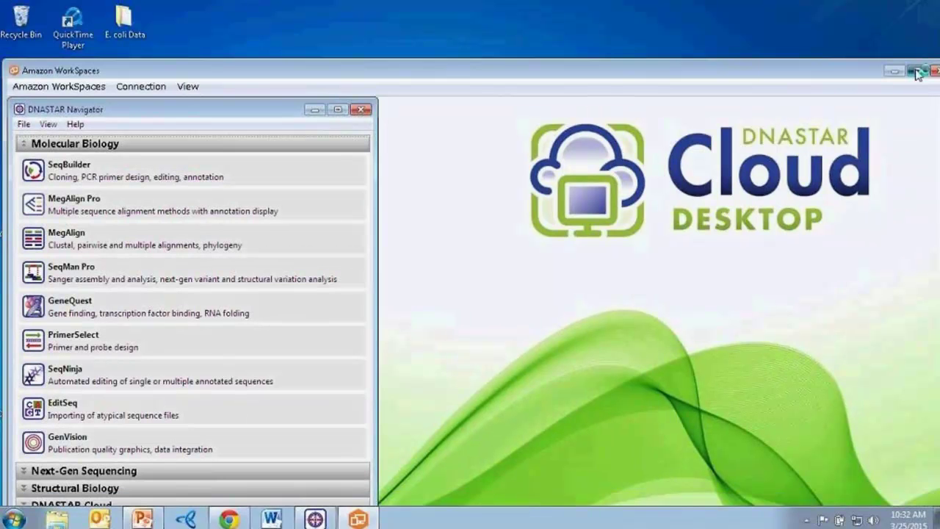
click(918, 70)
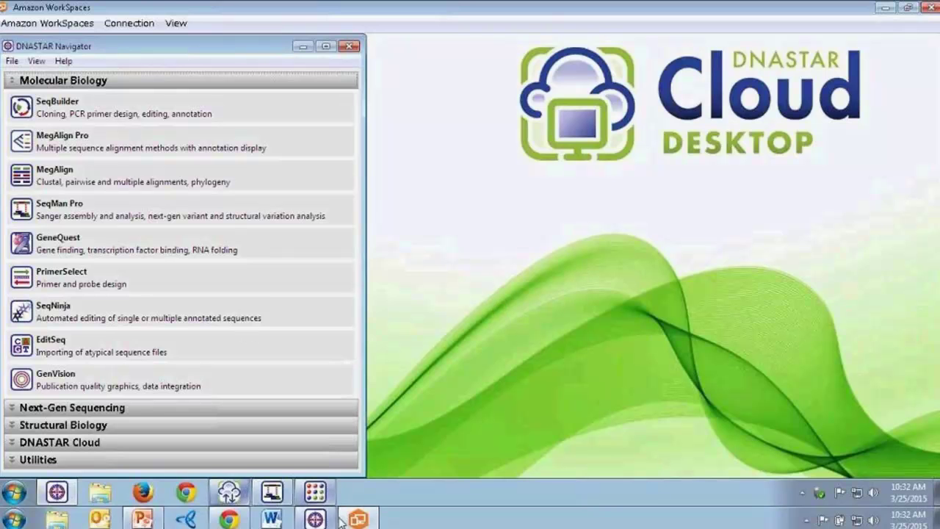
click(362, 521)
click(363, 521)
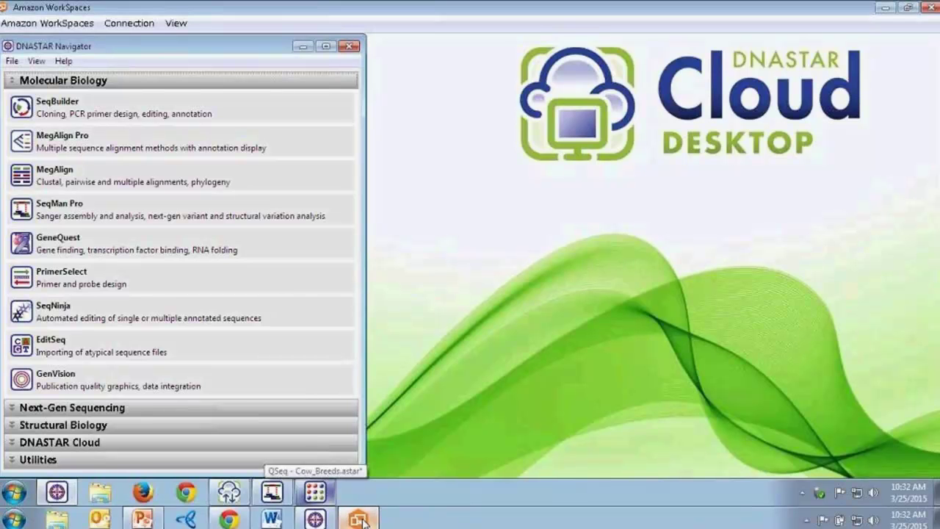
click(362, 521)
click(362, 521)
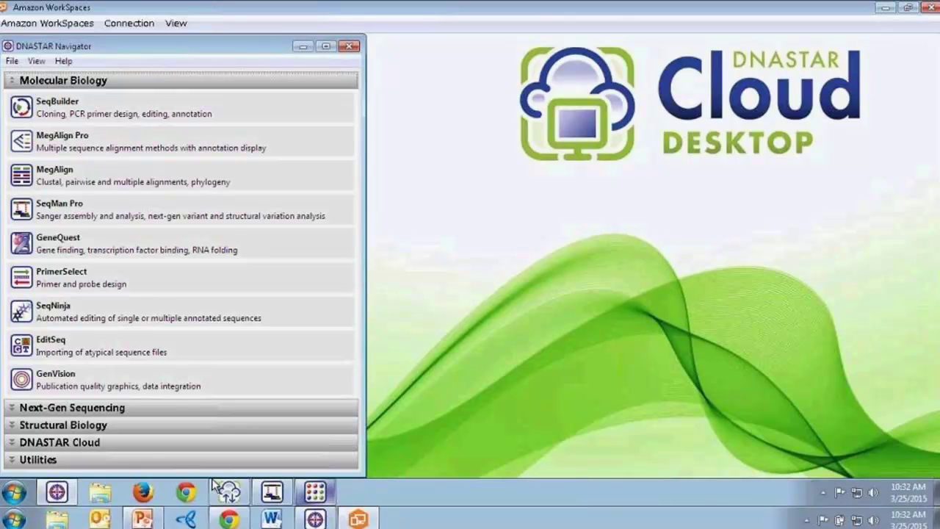
Expand the DNASTAR Cloud group in the cloud desktop's Navigator, examine the files in the Cloud Data Drive, and close it.
click(11, 442)
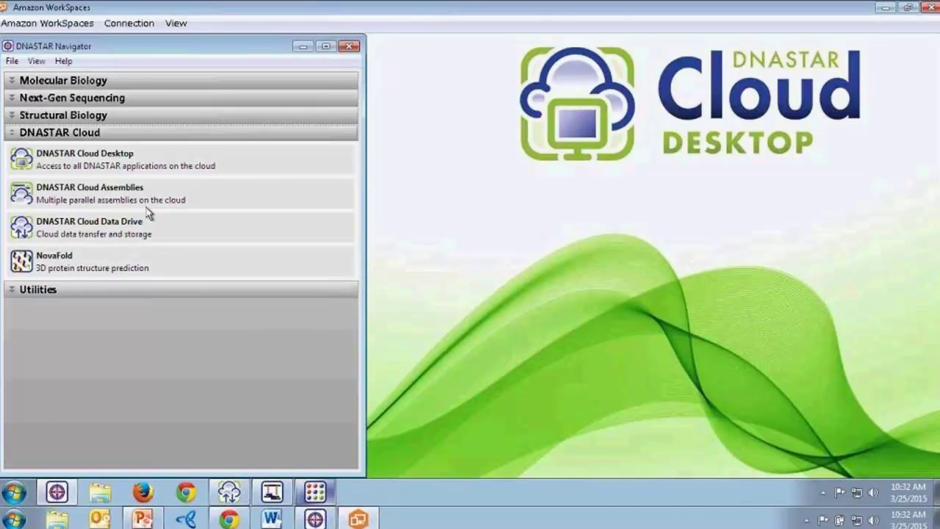
click(230, 491)
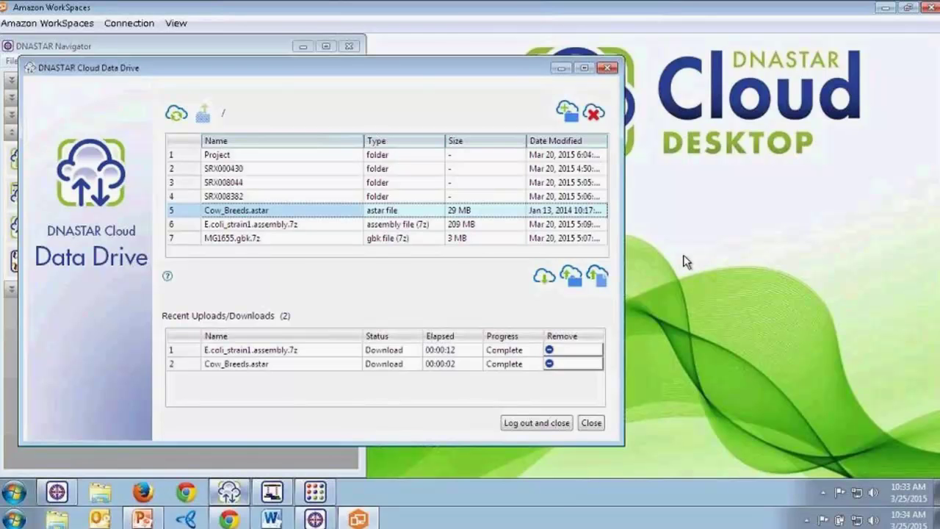
click(592, 422)
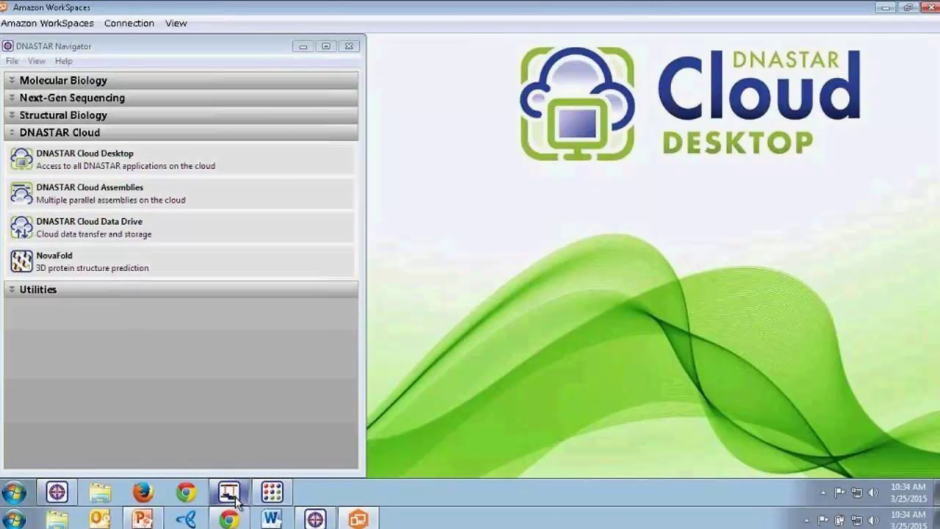
Switch to SeqMan Pro, clear the SNP report away, move the strategy view aside, and bring the E.coli_strain1.assembly window forward.
click(229, 492)
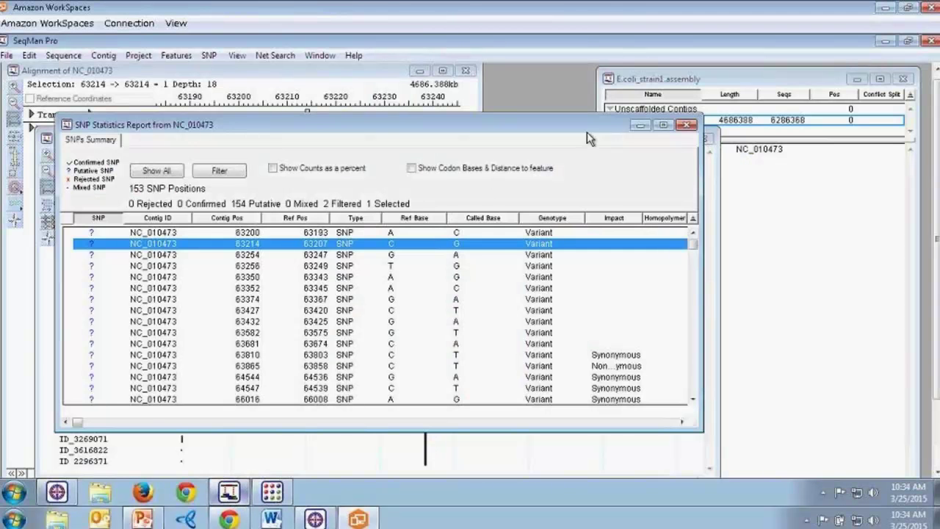
drag(535, 130, 408, 135)
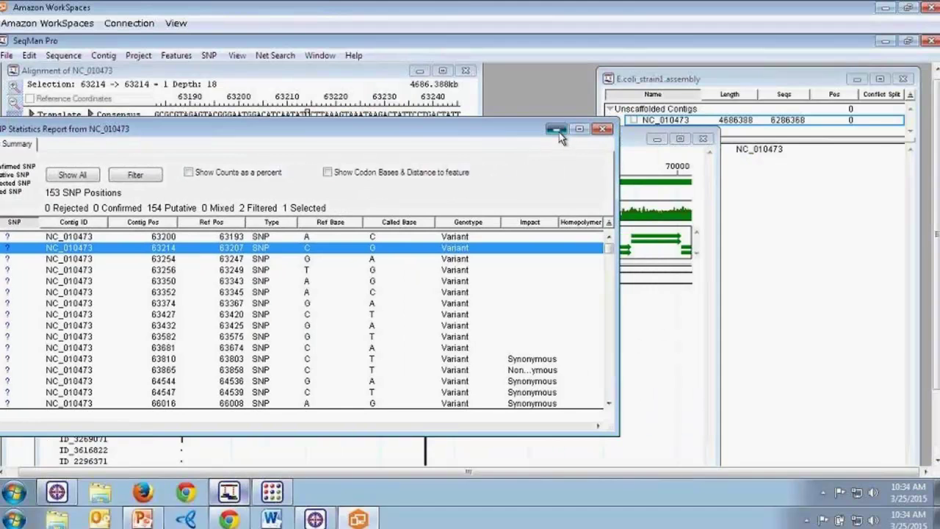
click(558, 130)
drag(593, 146, 470, 129)
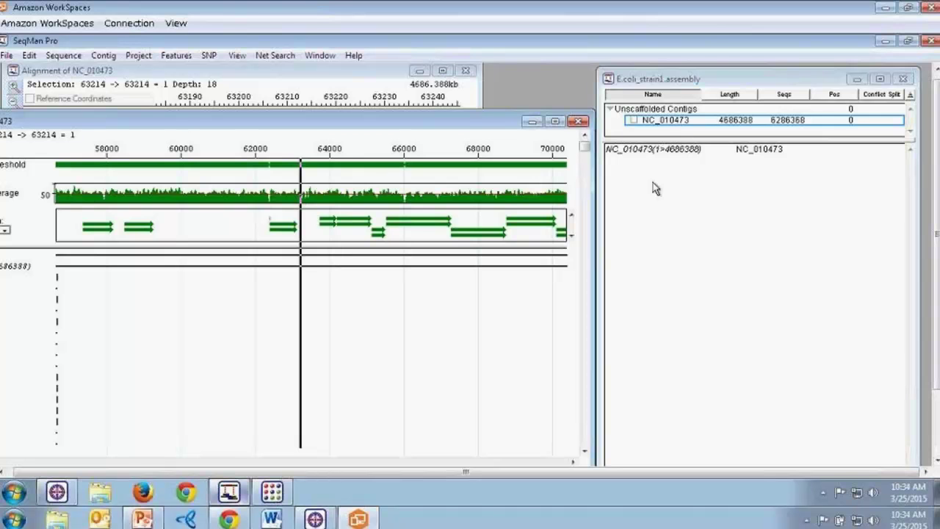
click(683, 80)
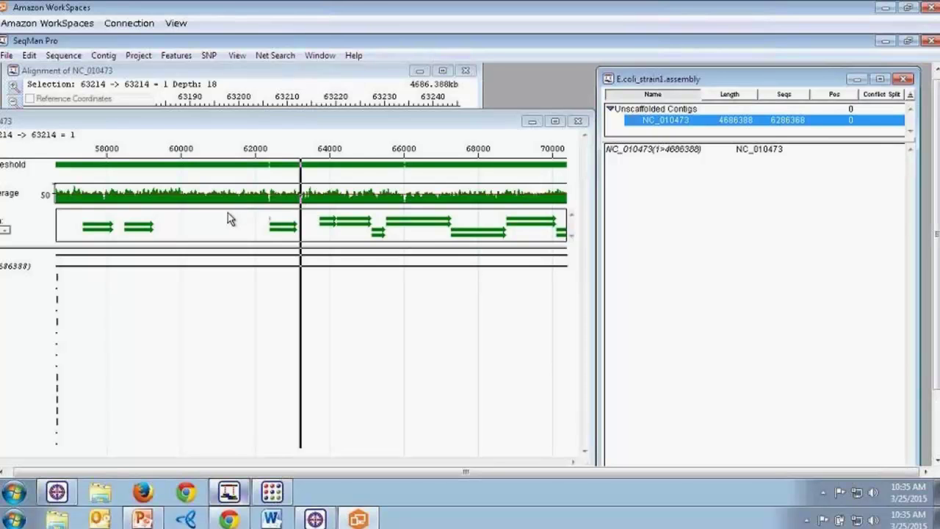
Compare the strategy view and the alignment of NC_010473, ending with the aligned reads in front.
click(272, 78)
click(488, 242)
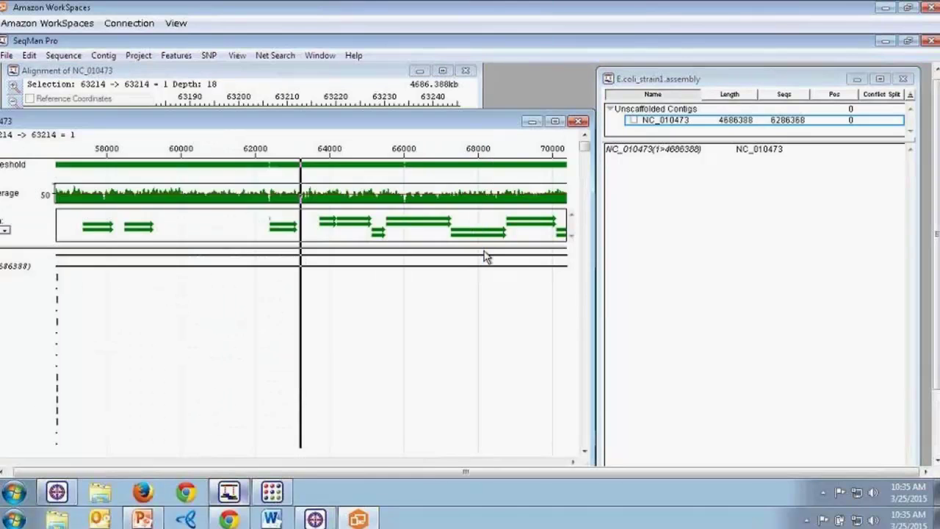
click(397, 103)
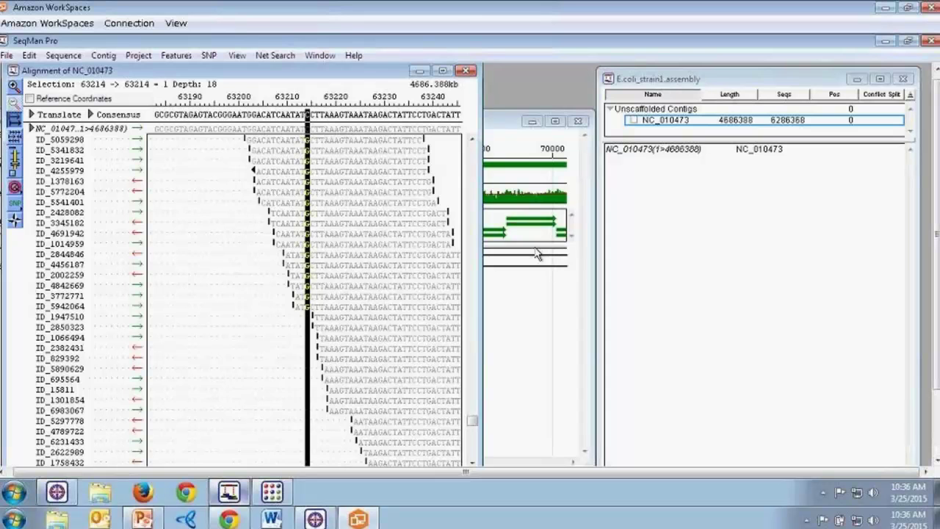
Bring the strategy view of NC_010473 forward, move it fully into sight, and examine reads further down its list.
click(502, 298)
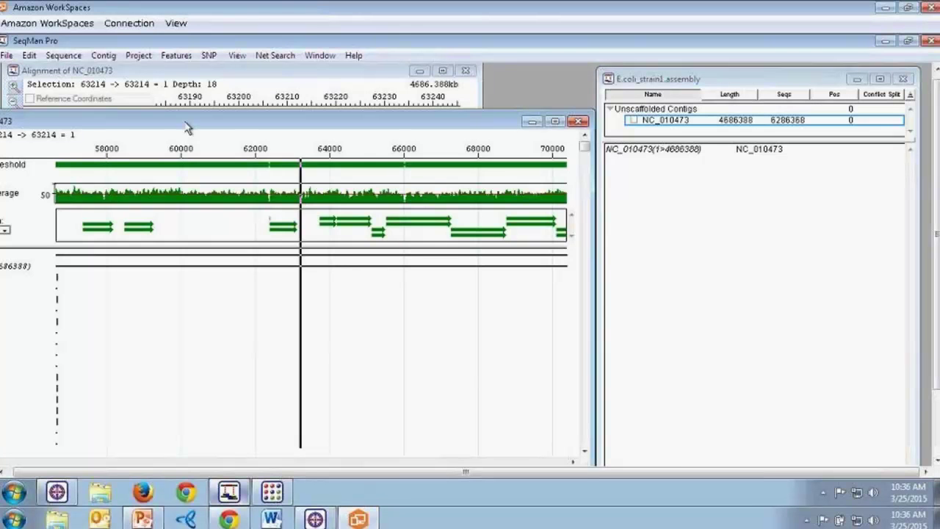
drag(218, 119, 392, 95)
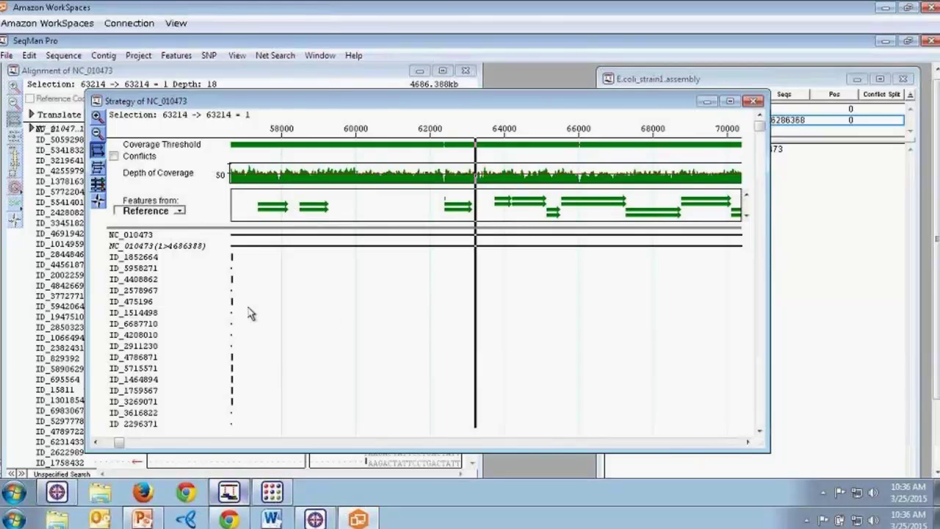
drag(759, 131, 766, 193)
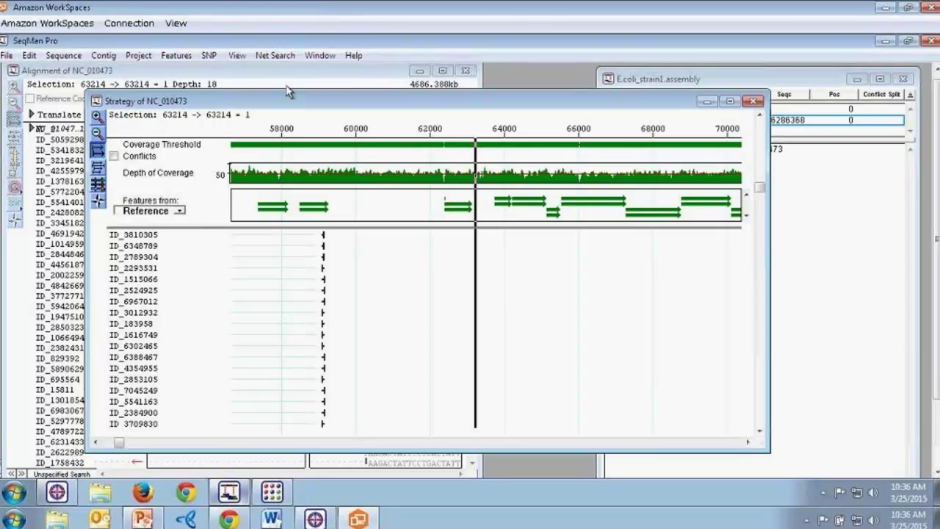
Open the SNP report for NC_010473, view its SNP filter criteria, and close the criteria without changes.
click(209, 55)
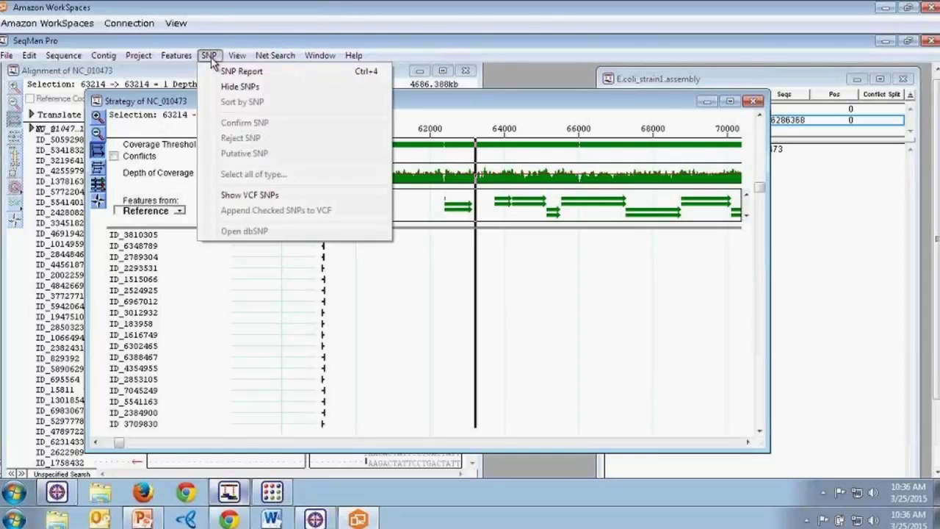
click(228, 71)
drag(424, 166, 411, 113)
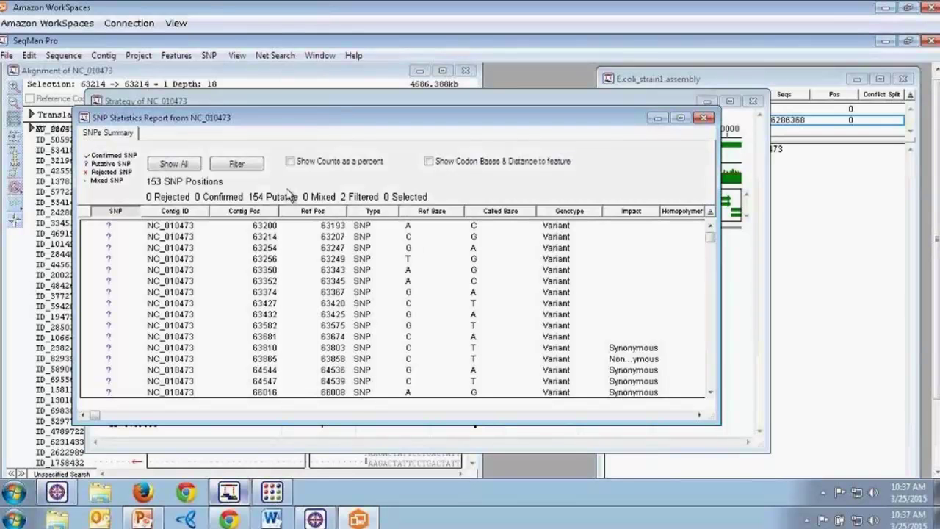
click(246, 168)
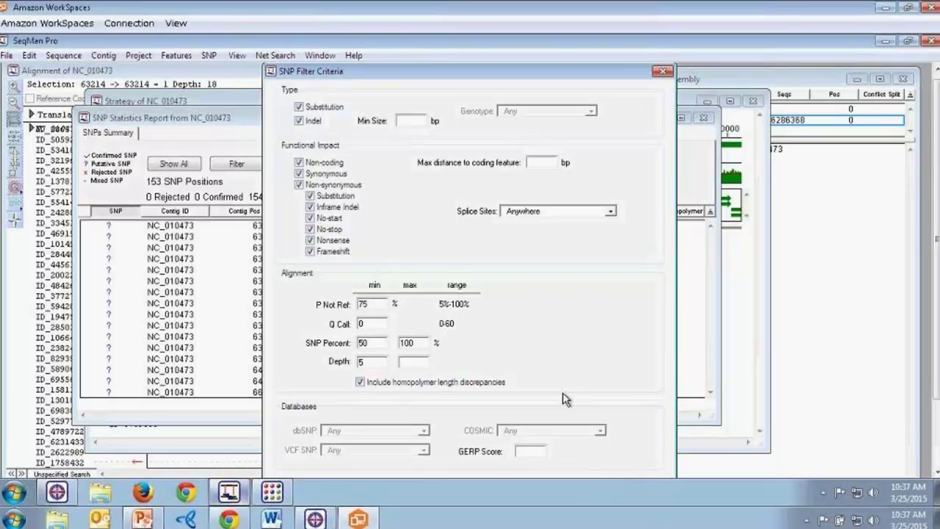
click(663, 70)
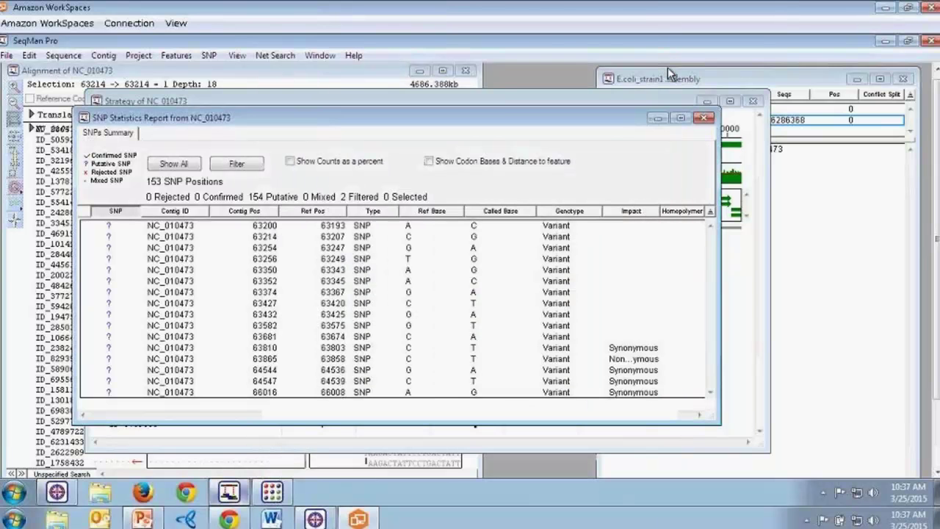
In the SNP report, mark the SNP at contig position 63254 as rejected and confirm those at 63352 and 63582.
click(108, 252)
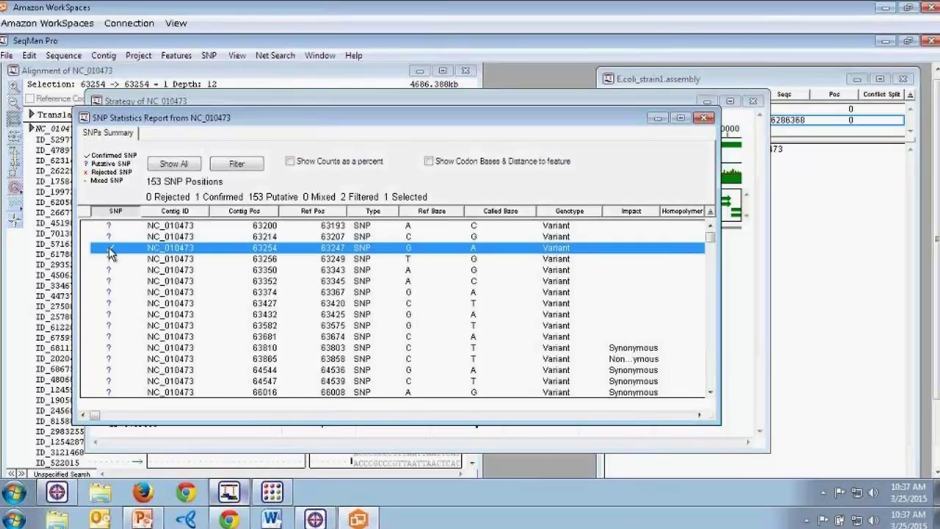
right_click(108, 319)
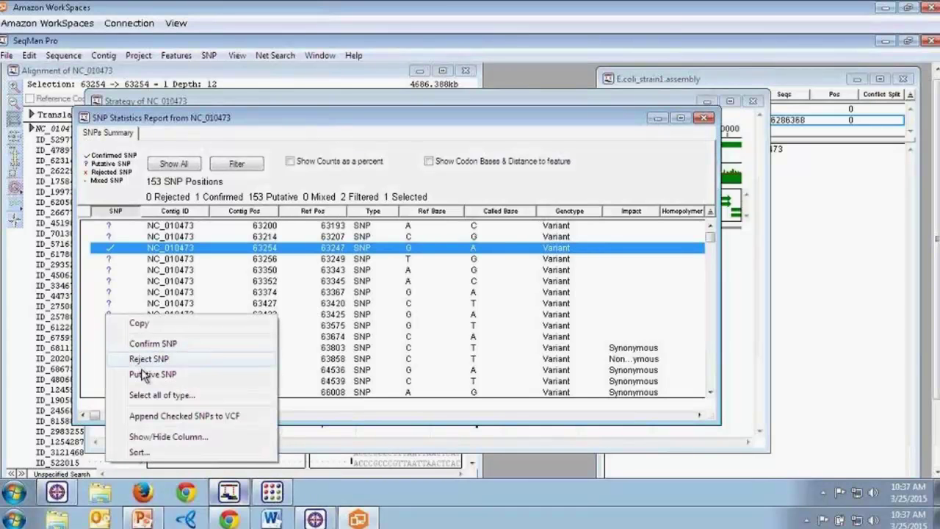
click(132, 360)
click(109, 281)
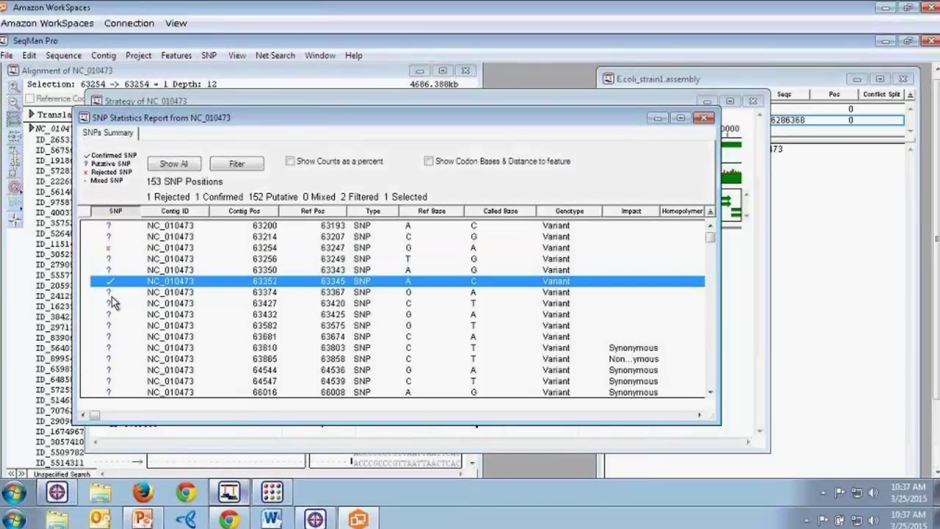
click(111, 327)
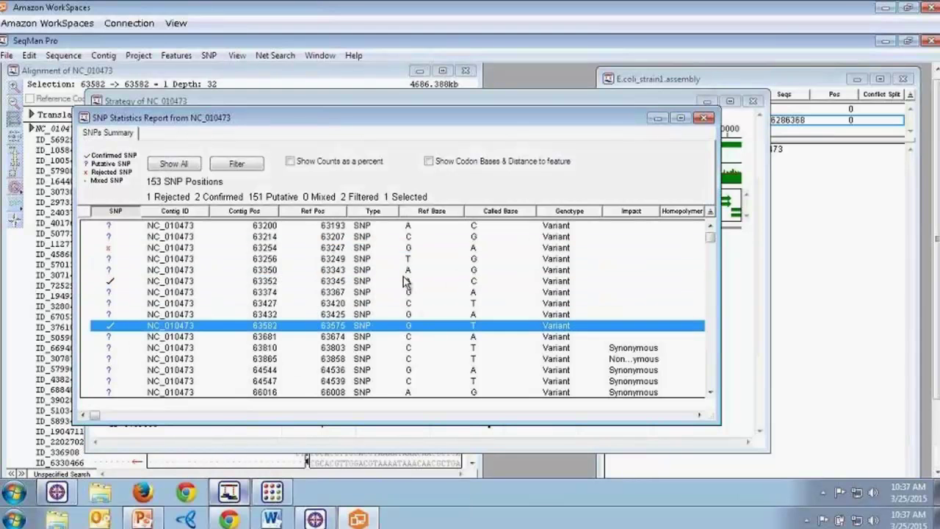
Widen the SNP report to show more statistics columns and look across them.
mouse_move(410, 261)
drag(718, 279, 924, 280)
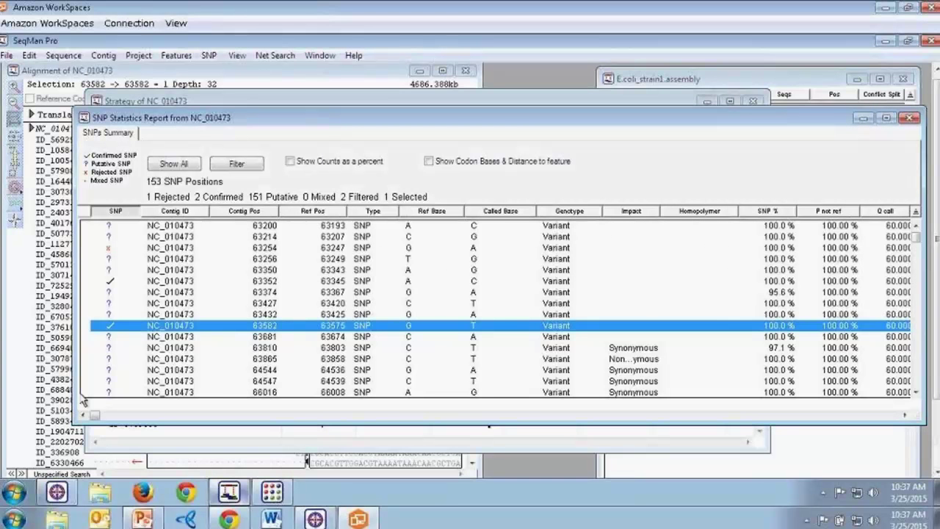
drag(101, 418, 115, 465)
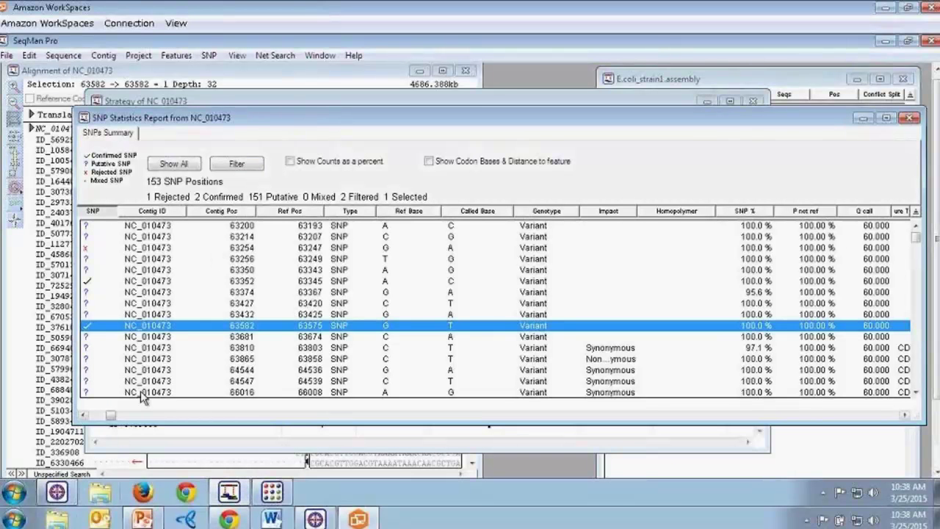
Select the SNP at contig position 64544 and view that location in the strategy view and the alignment of NC_010473.
click(153, 371)
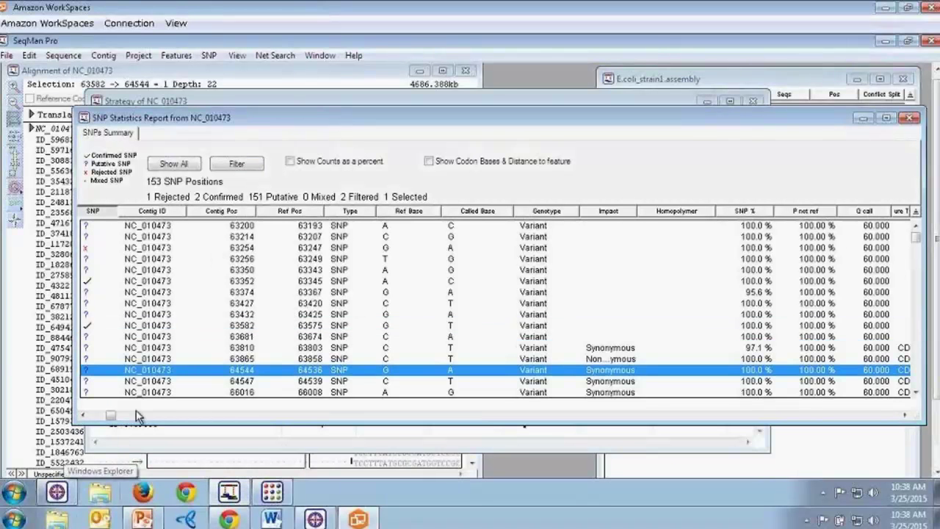
click(244, 103)
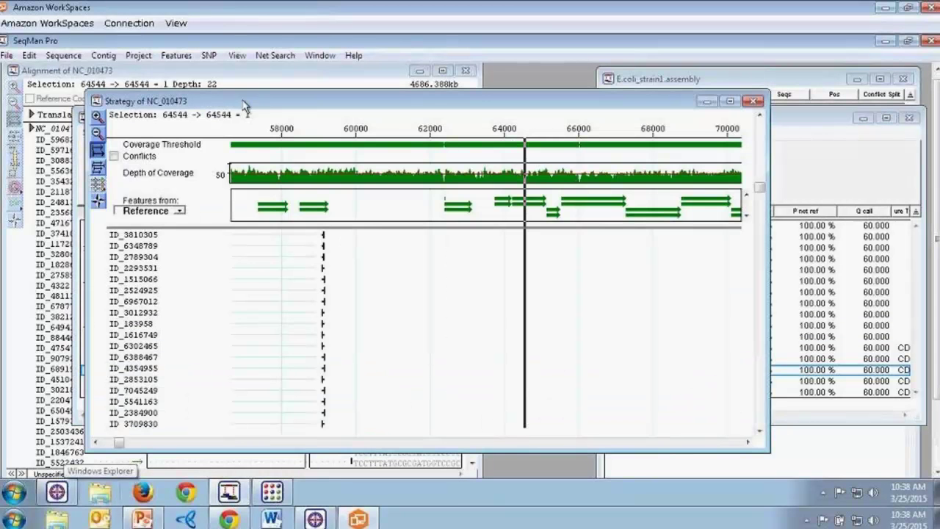
click(203, 72)
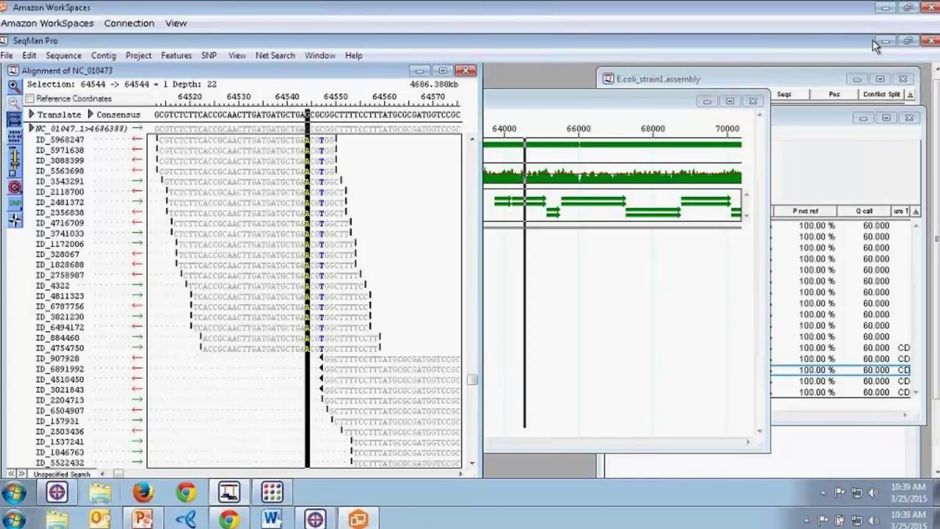
Switch to QSeq with the Cow_Breeds project and open the scatter plot comparing Jersey with Cholistani.
click(887, 37)
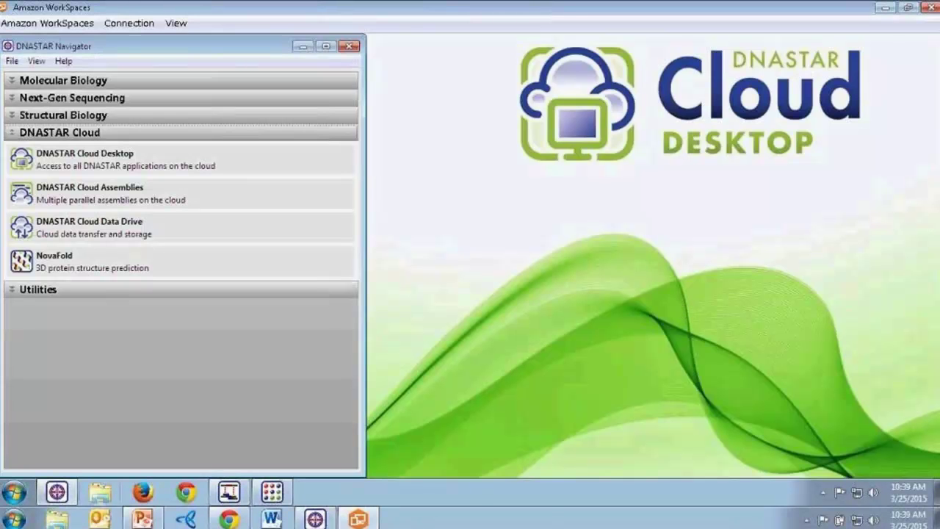
click(269, 492)
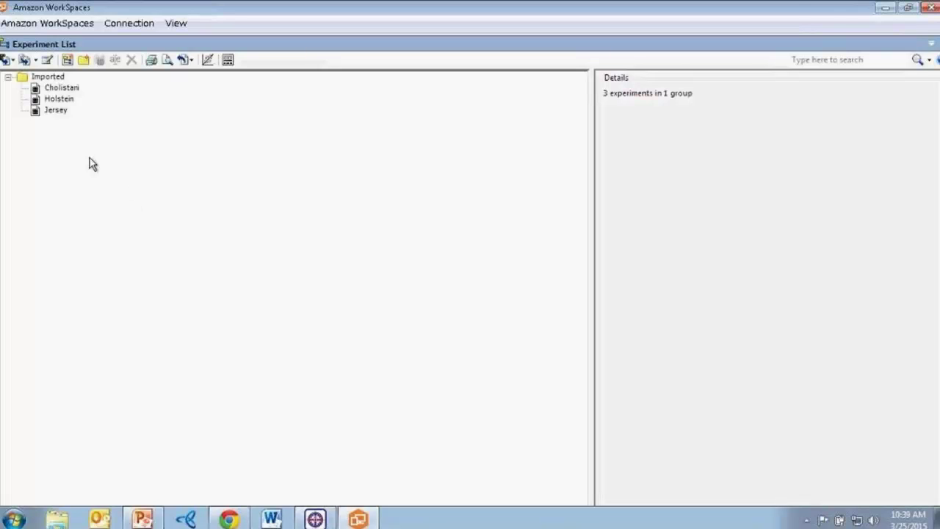
click(83, 61)
click(208, 60)
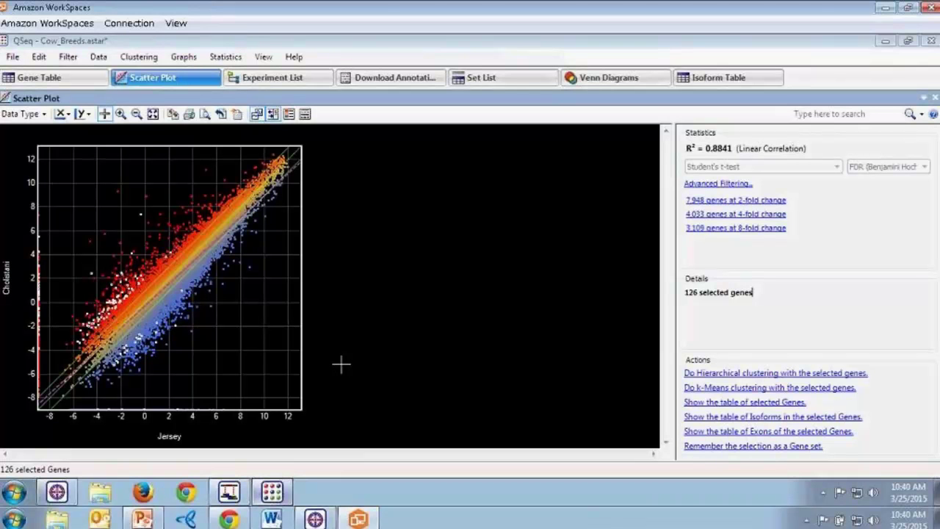
click(176, 439)
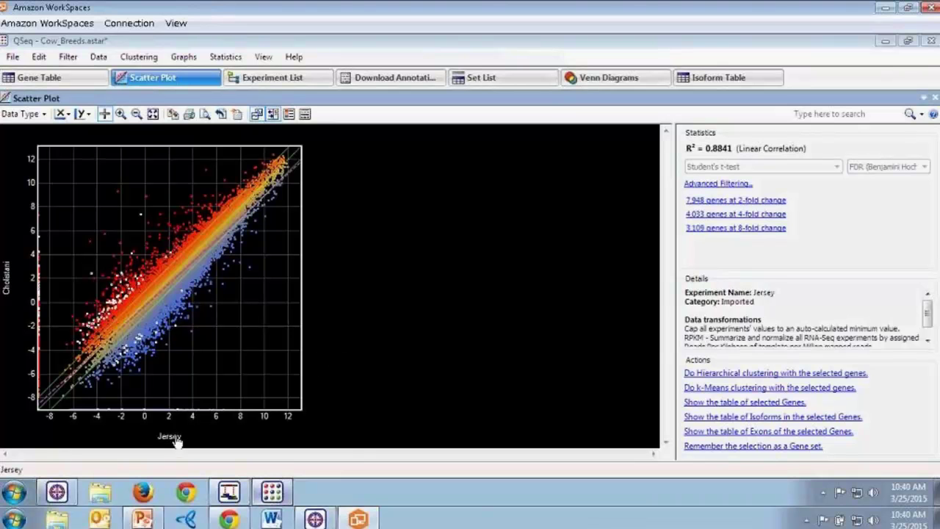
mouse_move(5, 295)
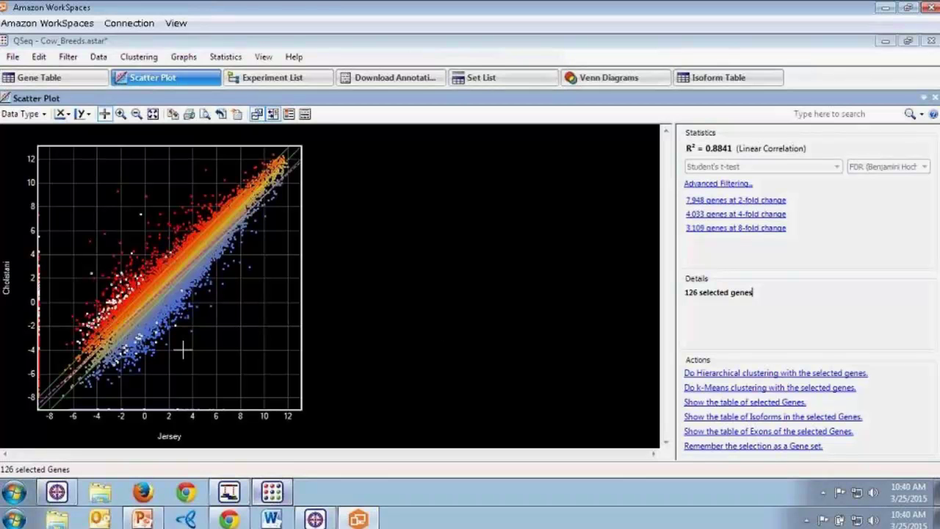
Highlight the genes at 2-fold, 4-fold and 8-fold change in turn on the scatter plot, and clear the gene selection.
click(741, 200)
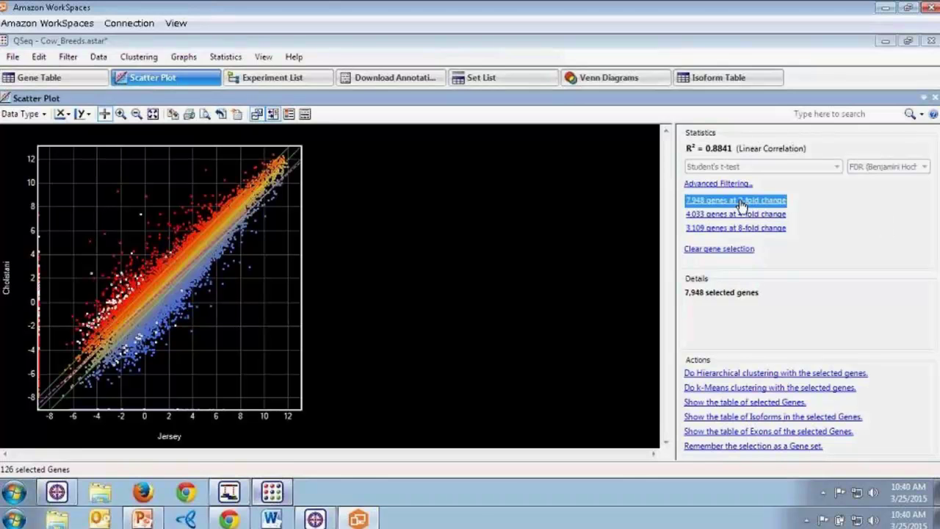
click(745, 218)
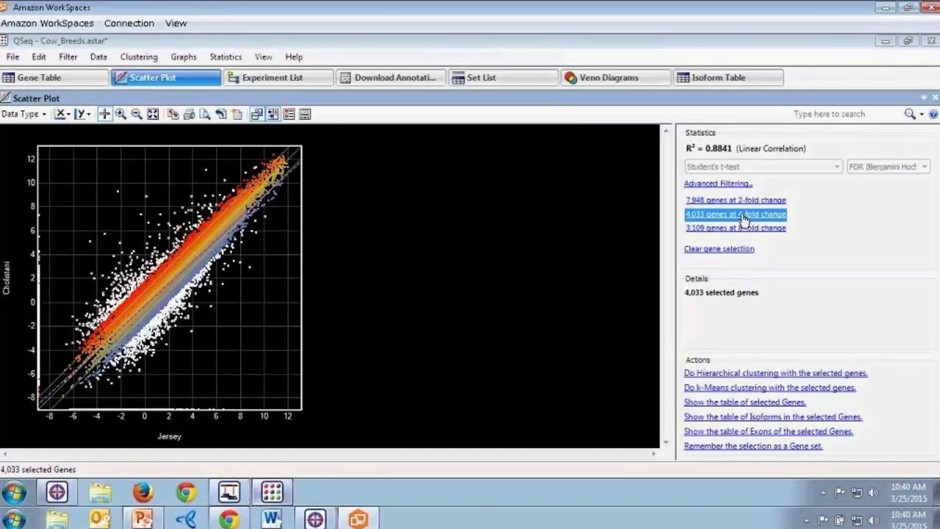
click(742, 229)
click(733, 250)
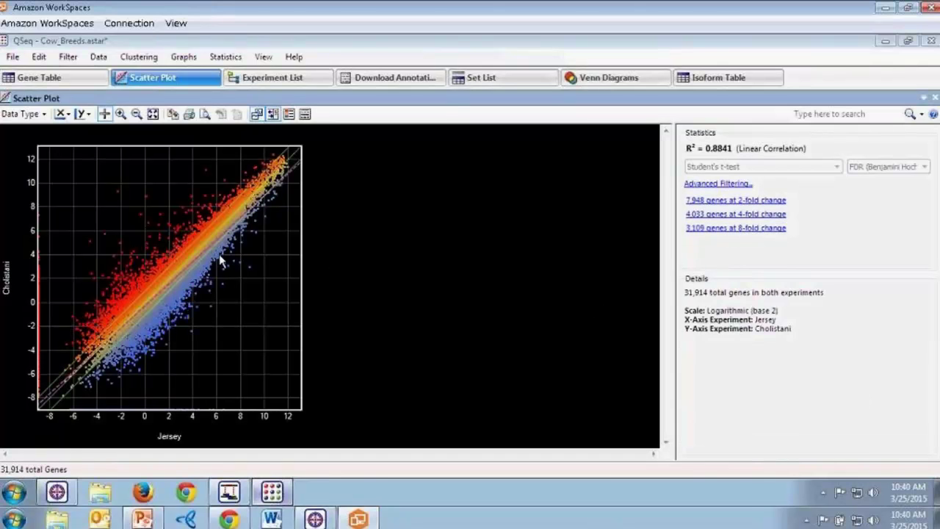
Examine the expression details of individual genes on the scatter plot and select a small group of outliers above the diagonal.
click(134, 287)
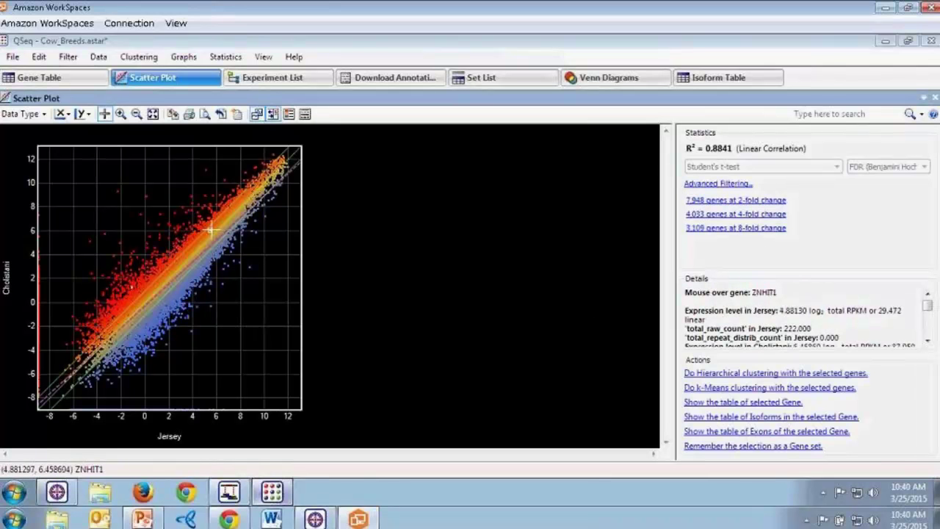
click(211, 230)
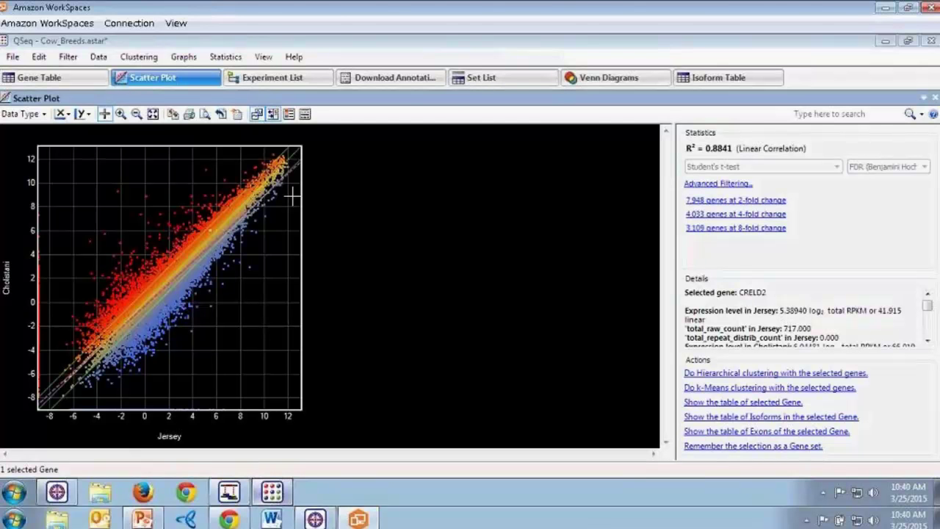
drag(110, 217, 141, 243)
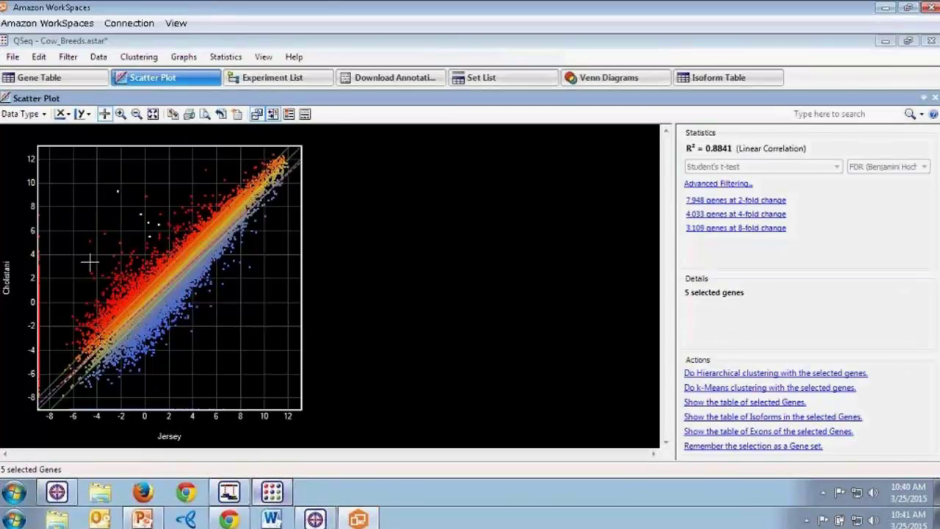
click(132, 285)
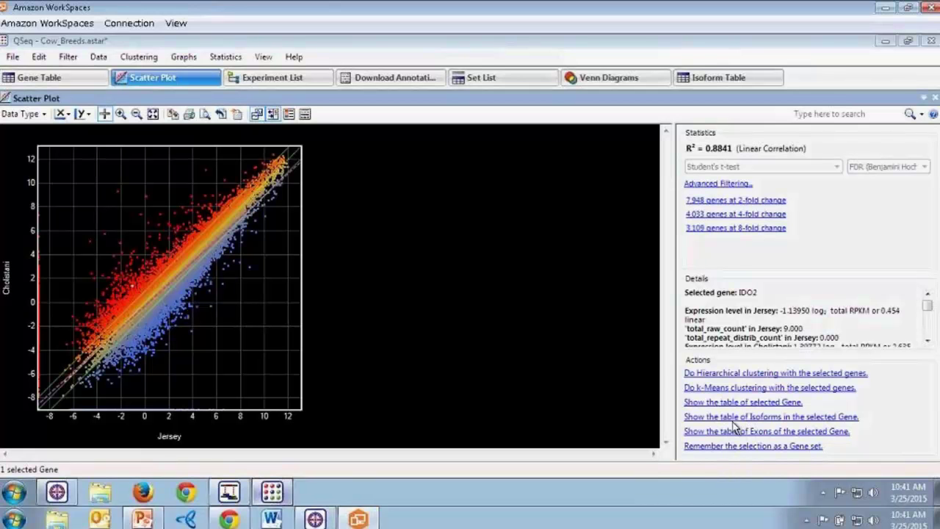
Select the genes at 8-fold change, view the isoform table, and return to the scatter plot.
click(723, 229)
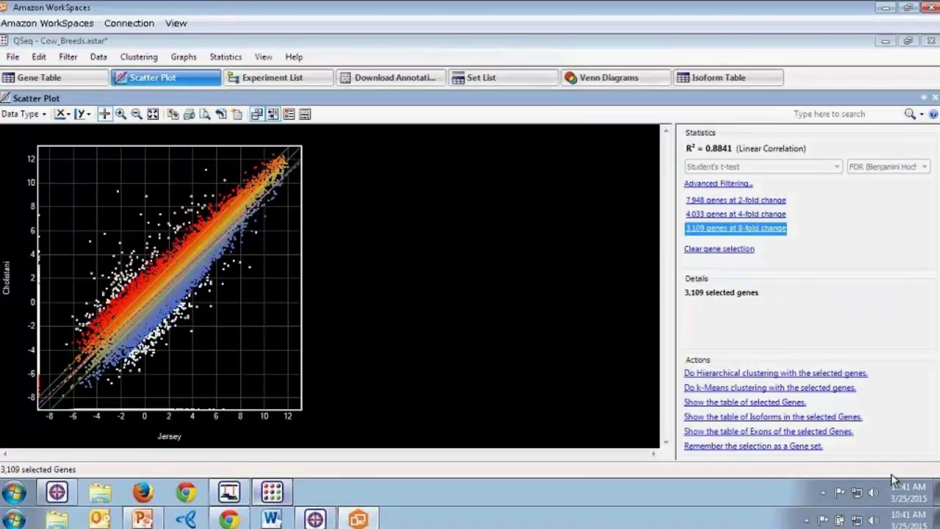
click(715, 78)
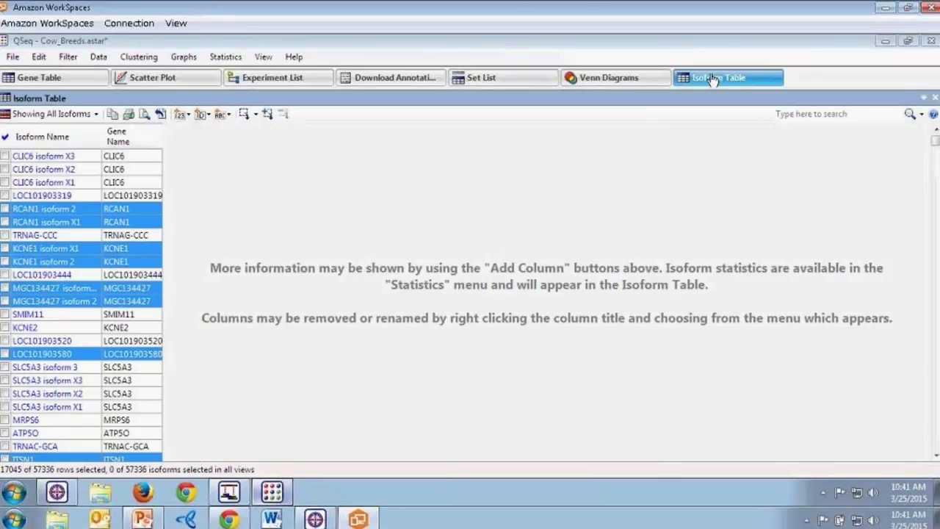
click(177, 77)
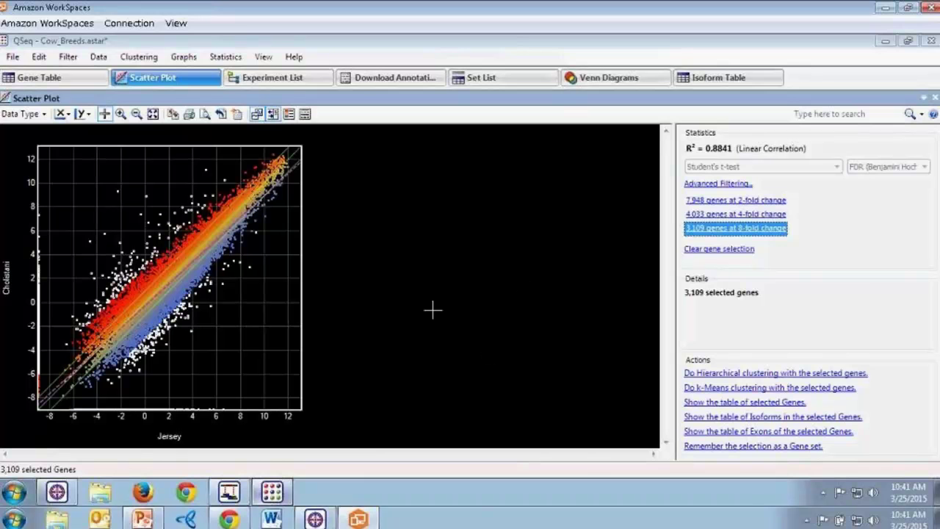
Sort the gene table by GO ID and go back to the scatter plot.
click(70, 82)
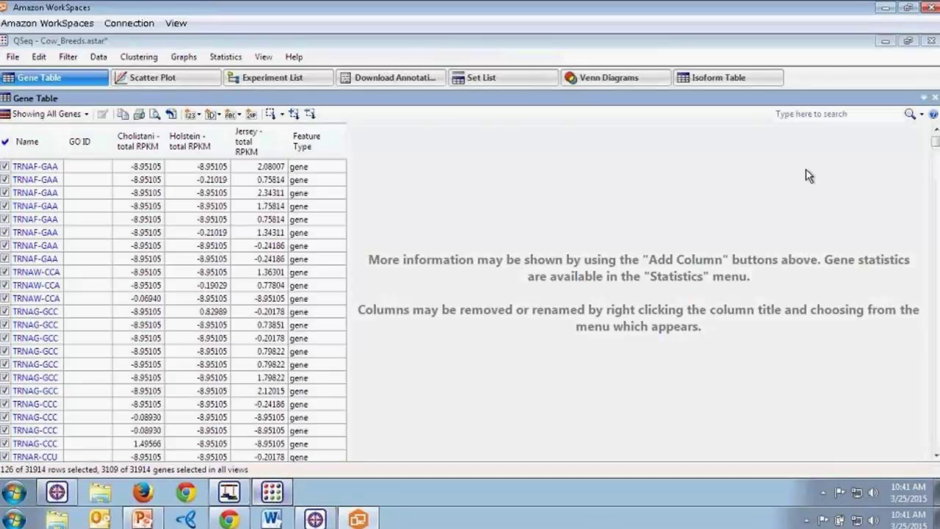
click(95, 146)
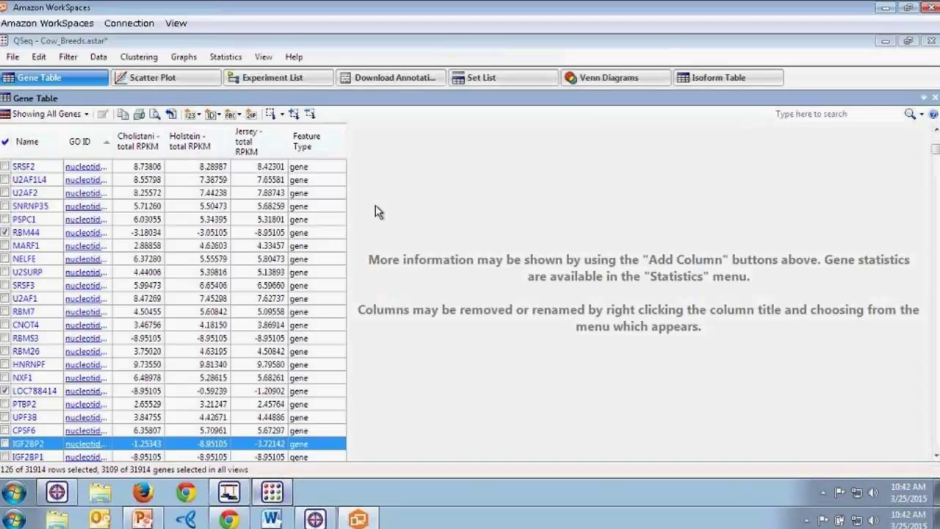
click(139, 81)
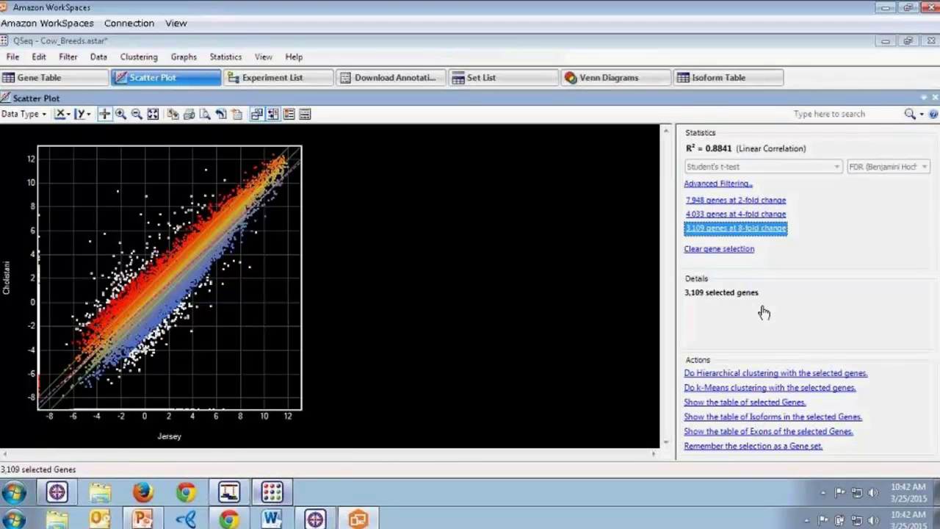
Save the selected genes as a gene set named Example Set 1 and look through its genes in the set list.
click(722, 447)
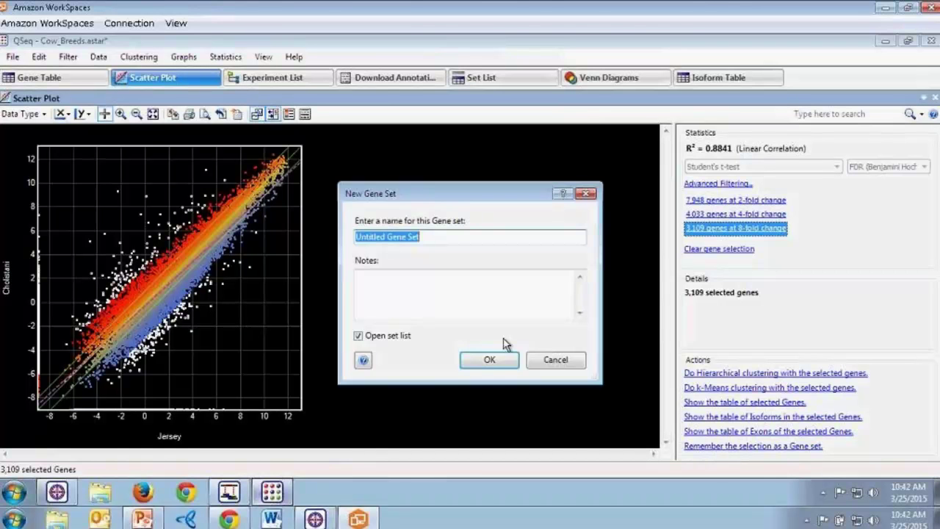
text(Example)
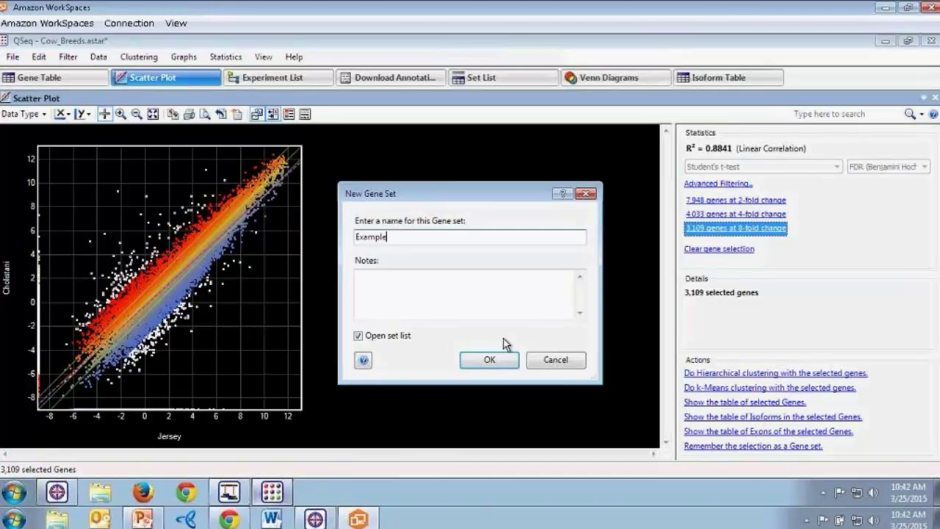
text( Set)
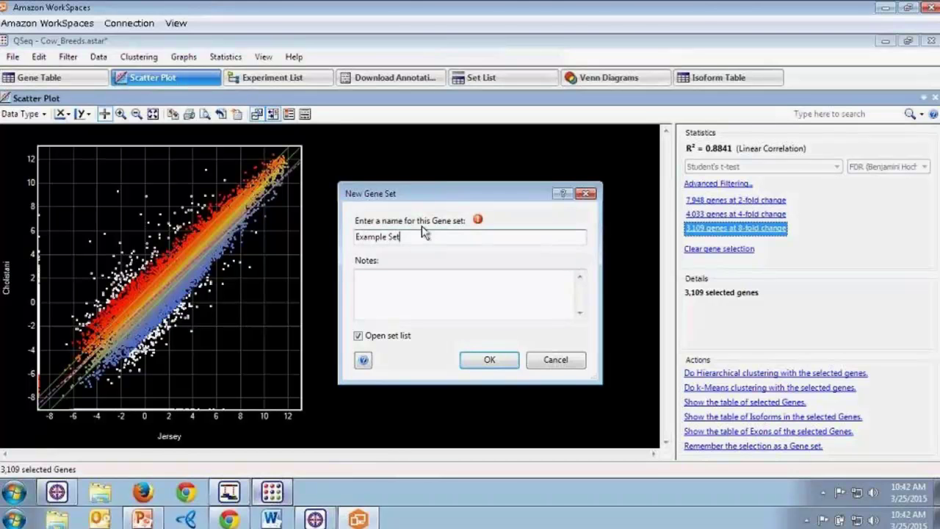
text( 1)
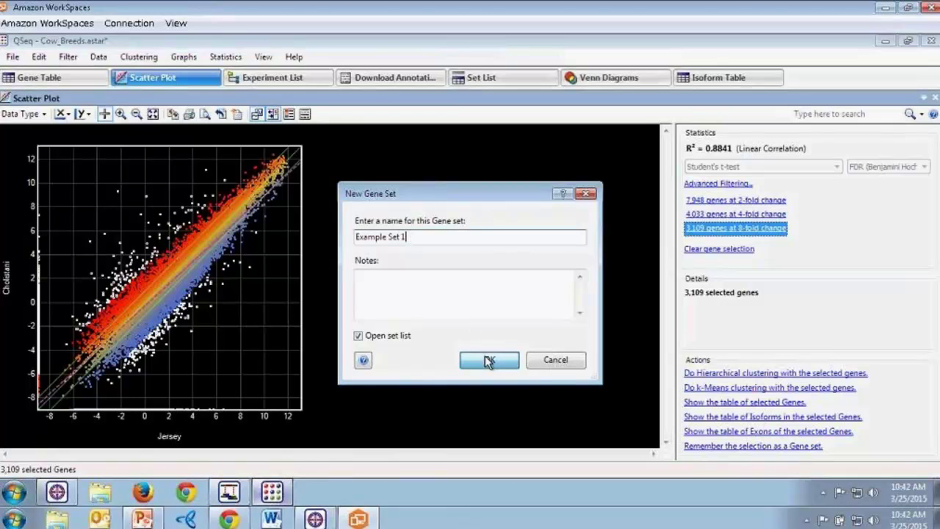
click(485, 356)
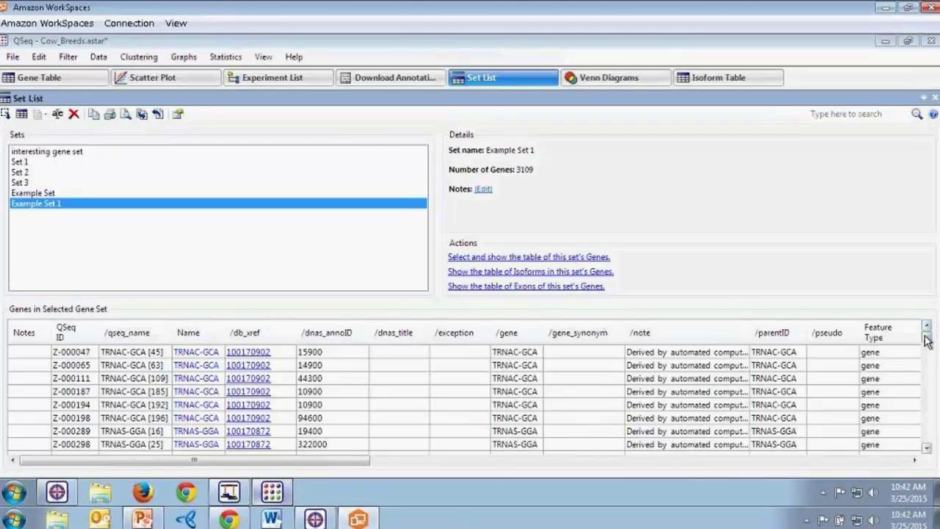
drag(929, 343, 927, 321)
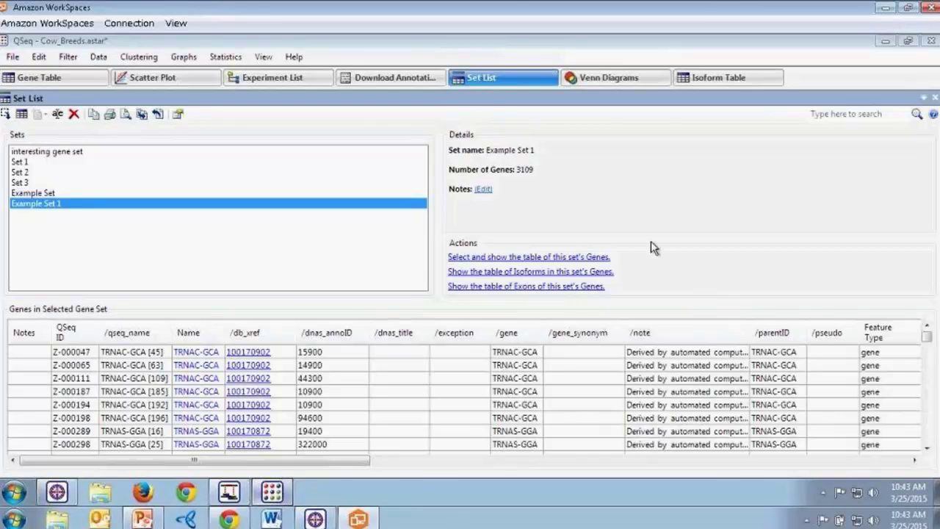
View the Venn diagram of Set 1, Set 2 and Set 3, comparing its concentric ring form with the overlapping circles.
click(592, 82)
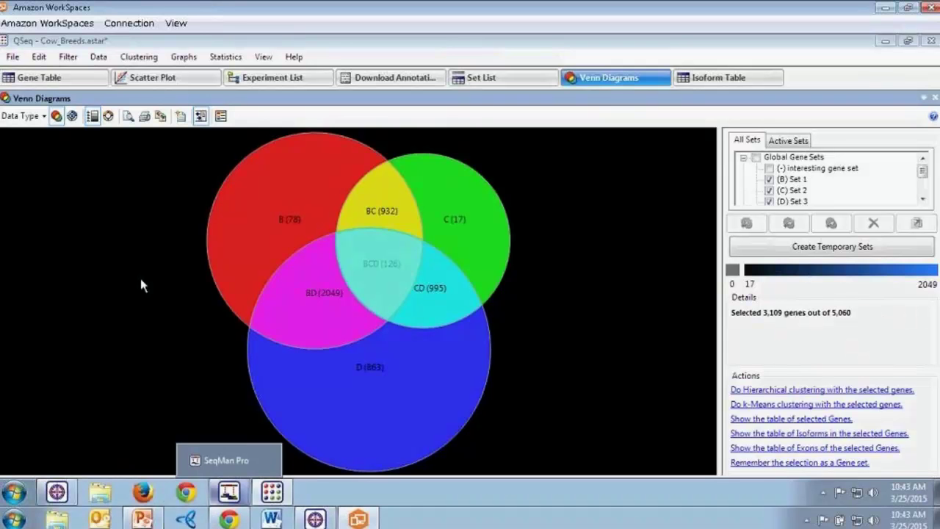
click(73, 115)
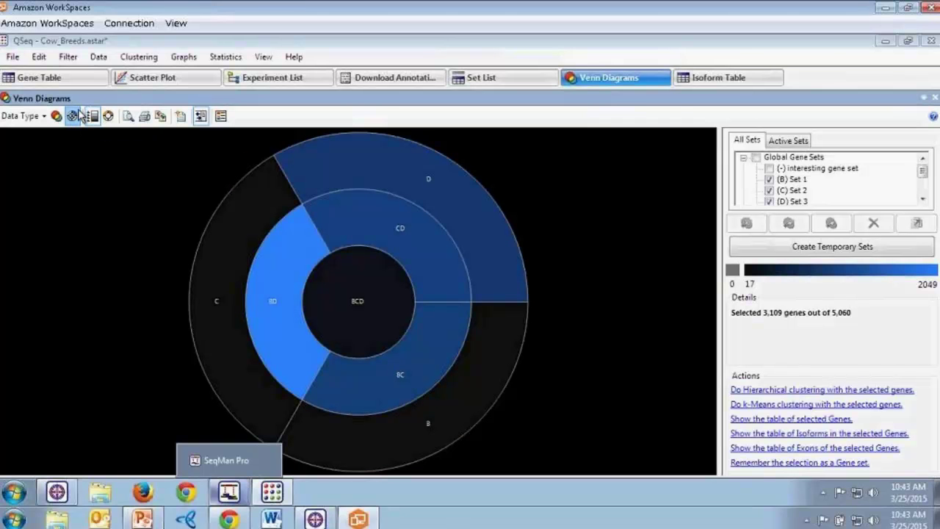
click(56, 115)
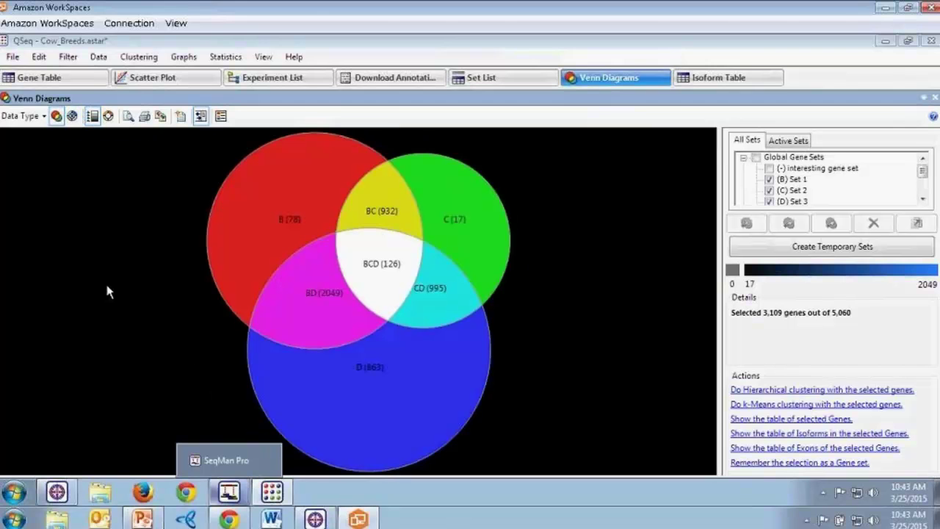